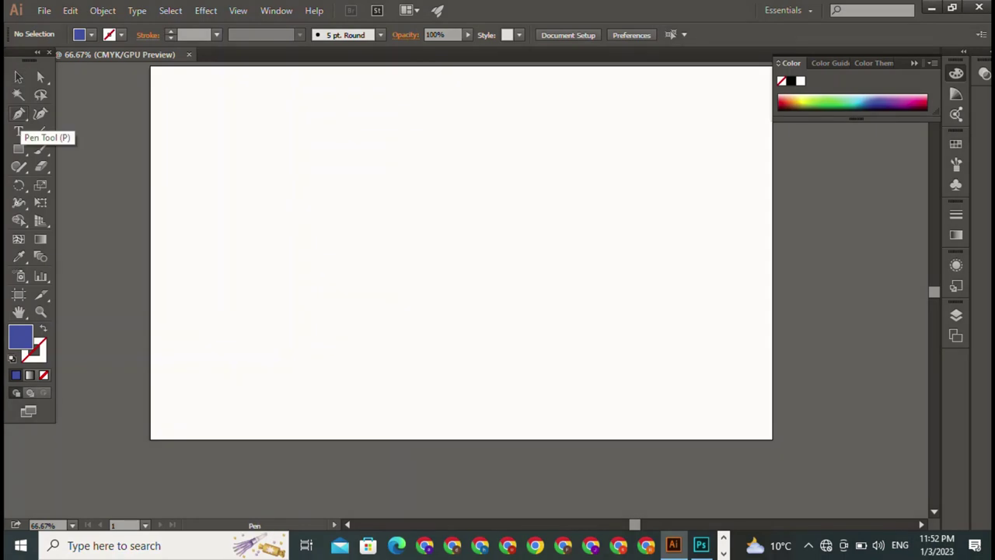
# Draw a long horizontal bar near the artboard's top-left and fill it black (000000).
pyautogui.click(19, 149)
pyautogui.moveTo(244, 125); pyautogui.dragTo(482, 152)
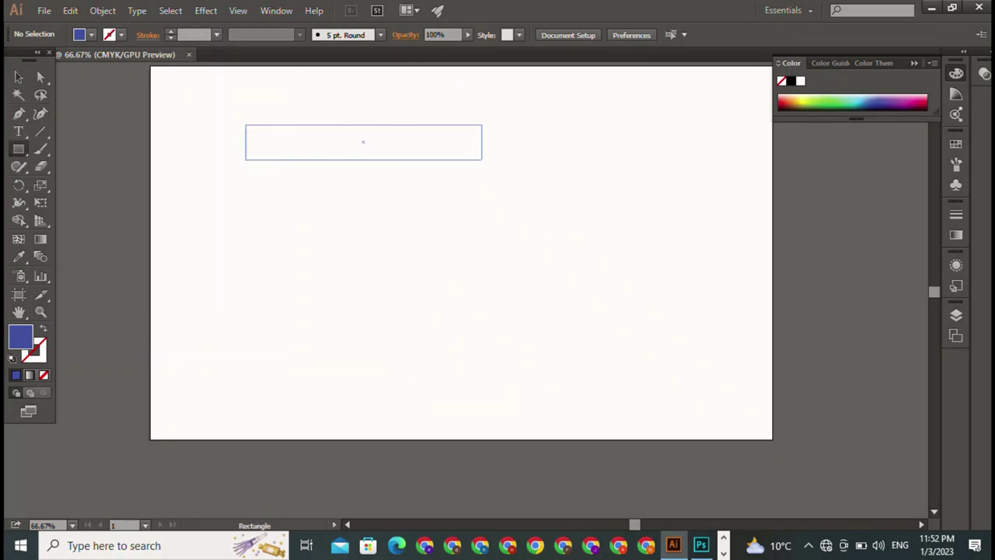
pyautogui.press('v')
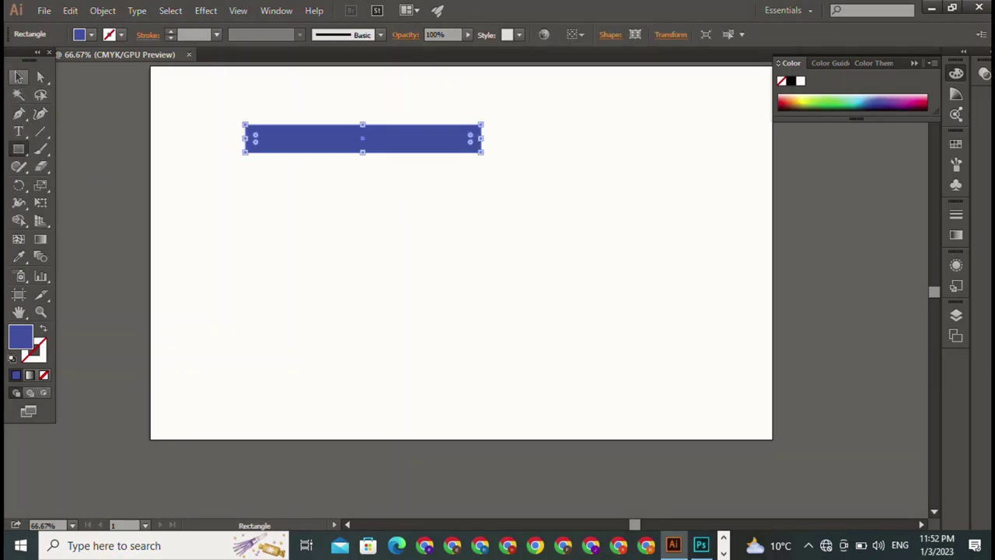
pyautogui.doubleClick(20, 336)
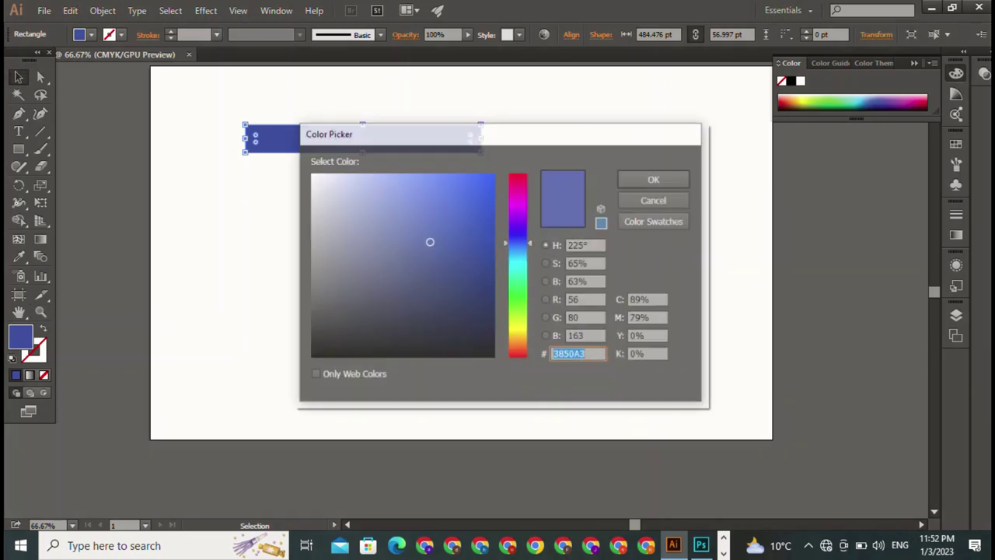
pyautogui.write('000000')
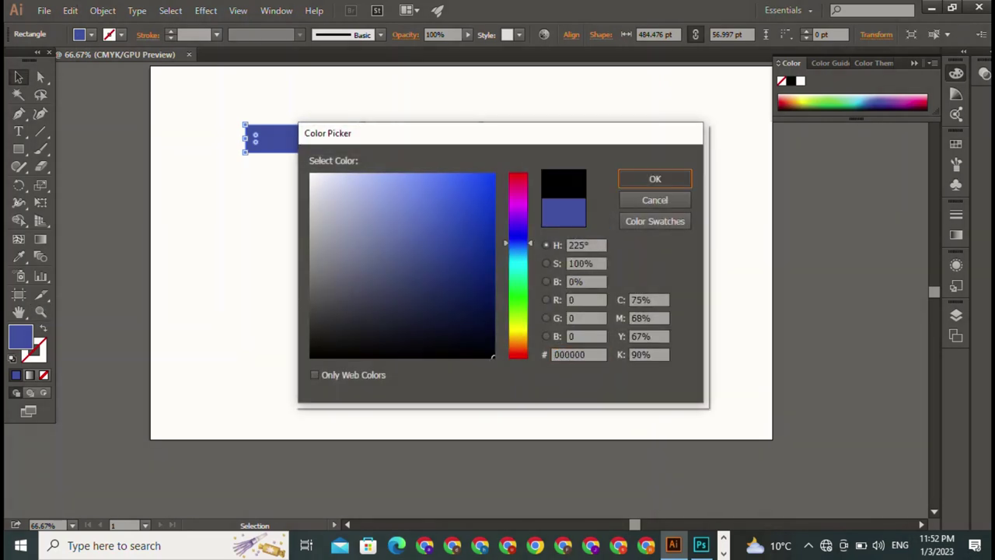
pyautogui.press('Return')
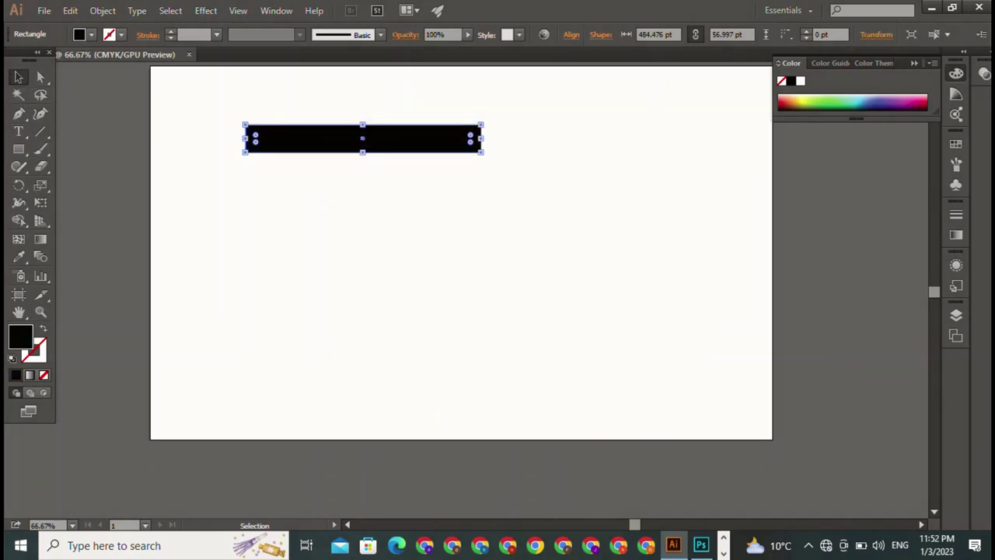
# Duplicate the bar, rotate the copy vertical, and centre it under the original as a T.
pyautogui.moveTo(363, 139); pyautogui.dragTo(354, 197)
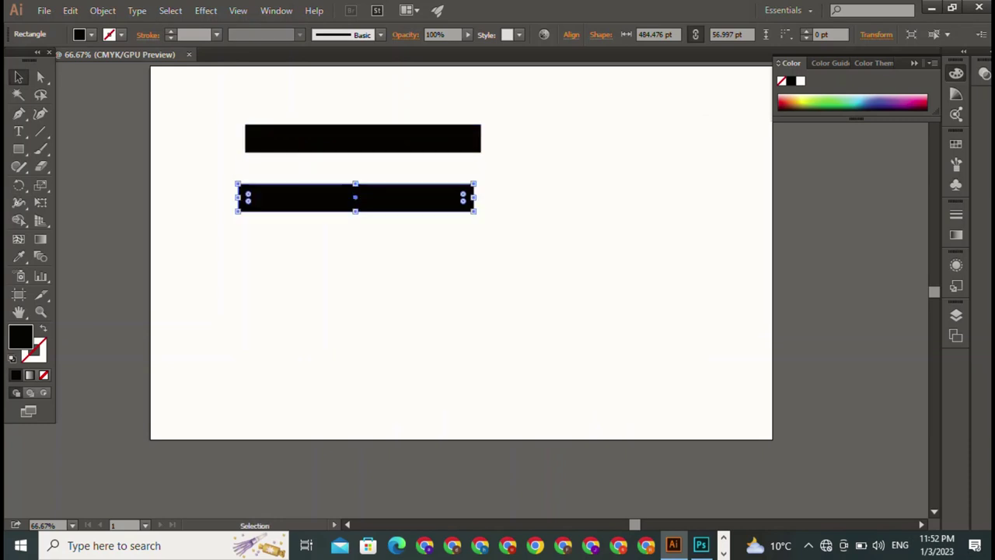
pyautogui.moveTo(475, 212)
pyautogui.mouseDown()
pyautogui.moveTo(502, 265)
pyautogui.moveTo(458, 346)
pyautogui.mouseUp()
pyautogui.moveTo(354, 196)
pyautogui.mouseDown()
pyautogui.moveTo(362, 234)
pyautogui.moveTo(344, 244)
pyautogui.mouseUp()
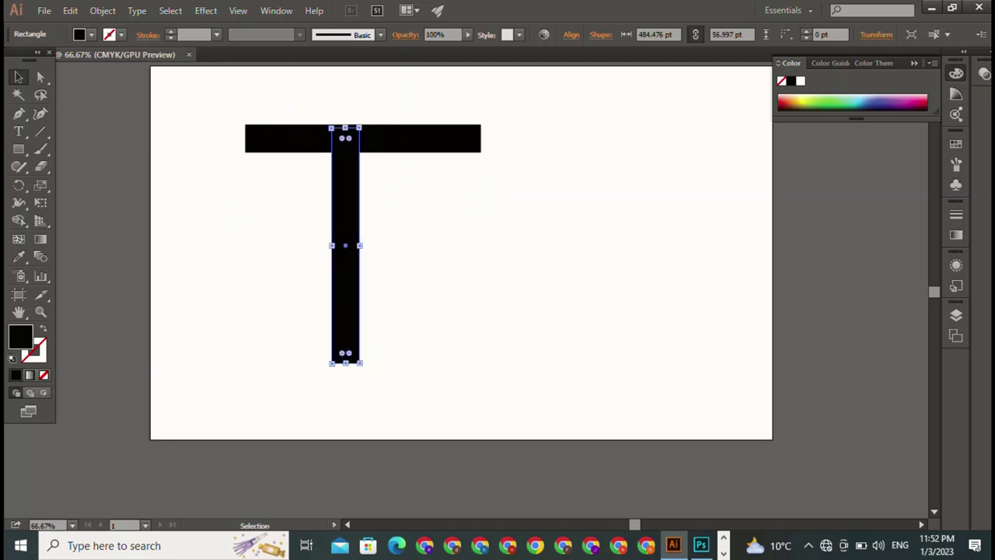
pyautogui.hotkey('ctrl', 'shift', 'a')
pyautogui.hotkey('ctrl', 'a')
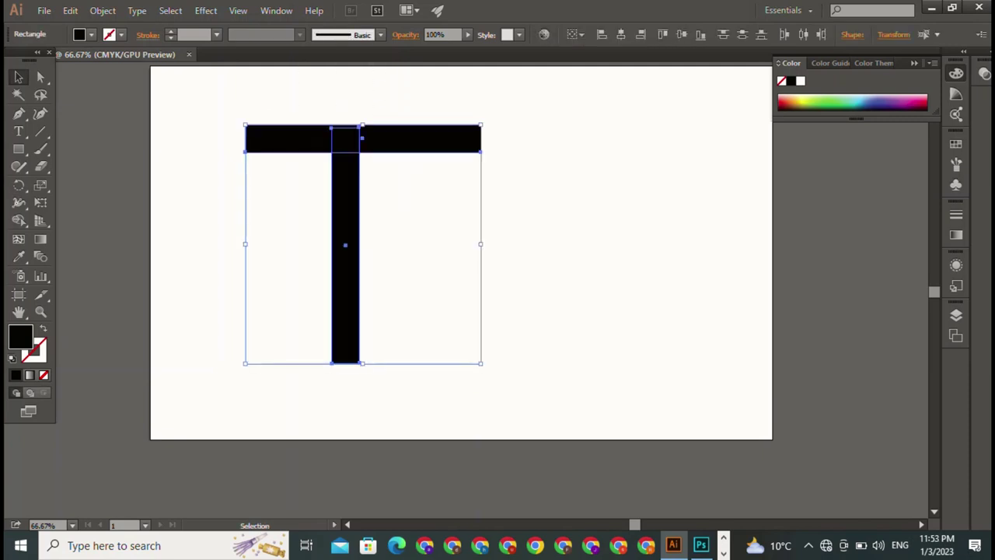
pyautogui.click(620, 35)
pyautogui.hotkey('ctrl', 'shift', 'a')
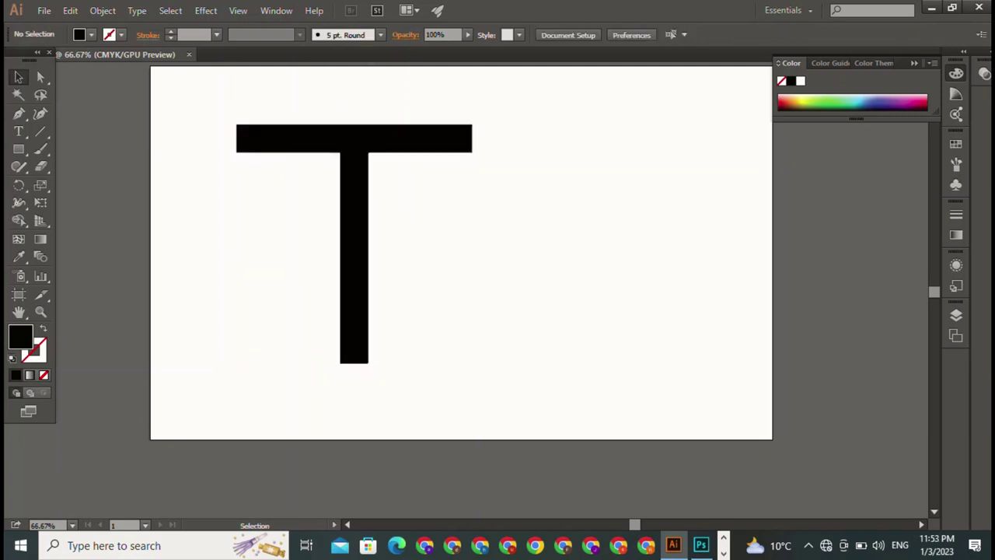
# Shorten the T's stem from the bottom and its crossbar from the right end.
pyautogui.scroll(3, 461, 311)
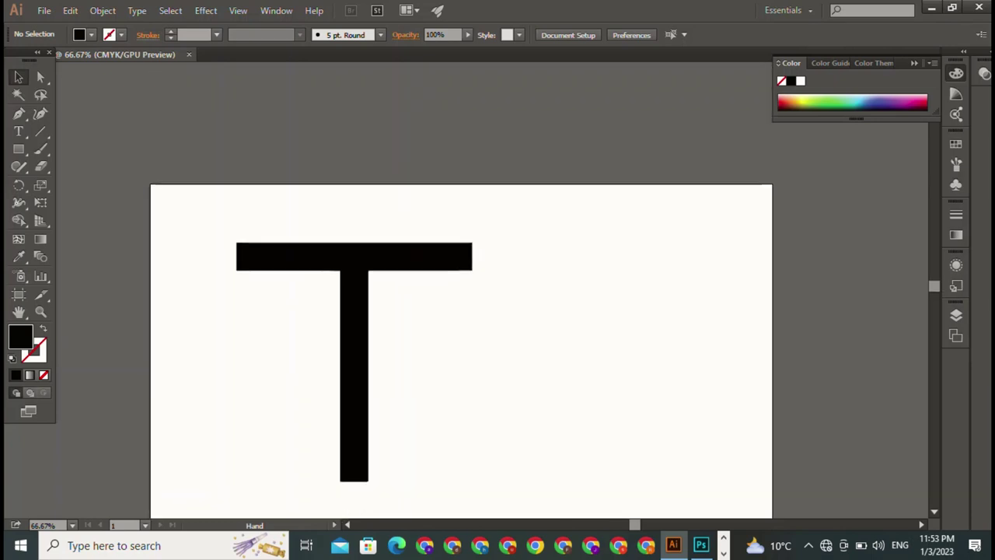
pyautogui.click(353, 373)
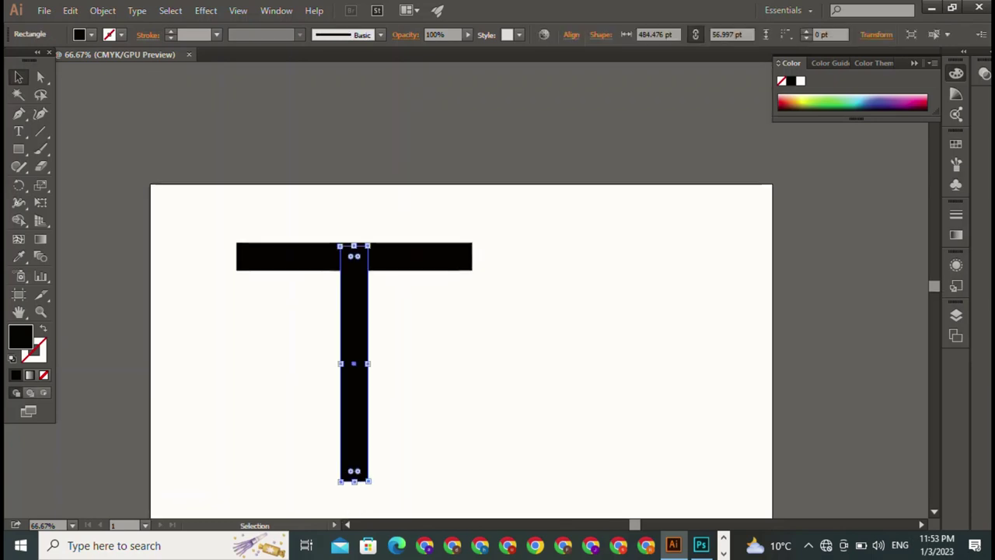
pyautogui.moveTo(354, 481); pyautogui.dragTo(354, 431)
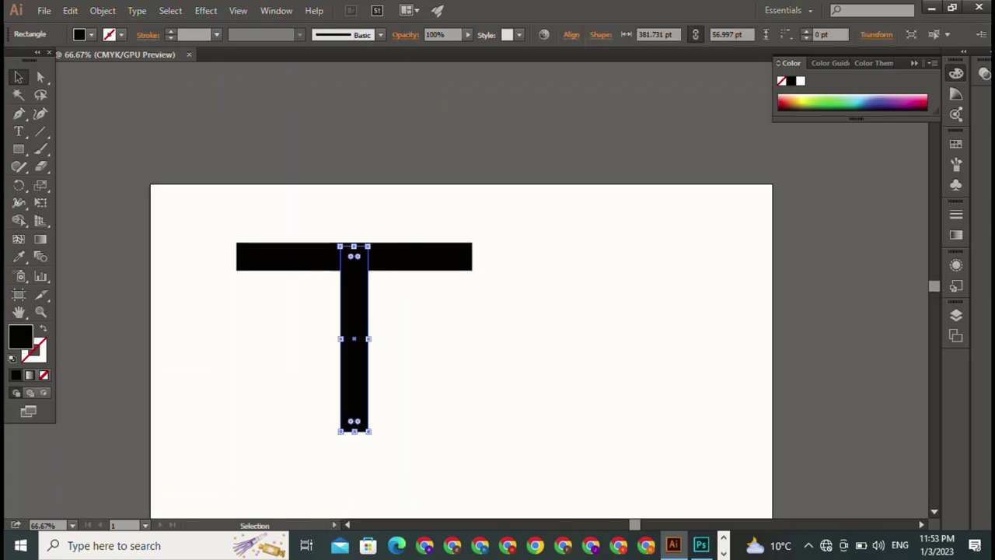
pyautogui.hotkey('ctrl', 'shift', 'a')
pyautogui.click(435, 257)
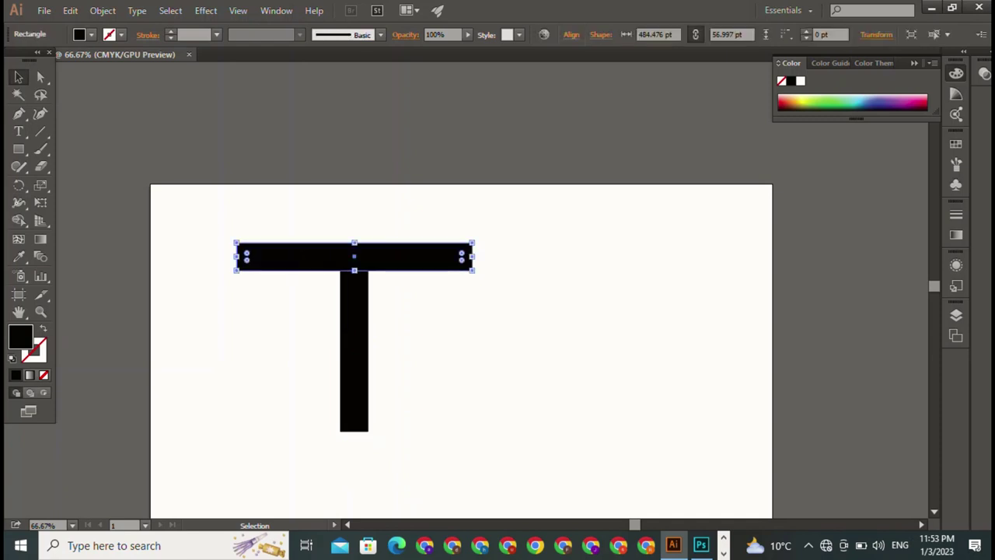
pyautogui.moveTo(471, 256); pyautogui.dragTo(440, 257)
pyautogui.hotkey('ctrl', 'shift', 'a')
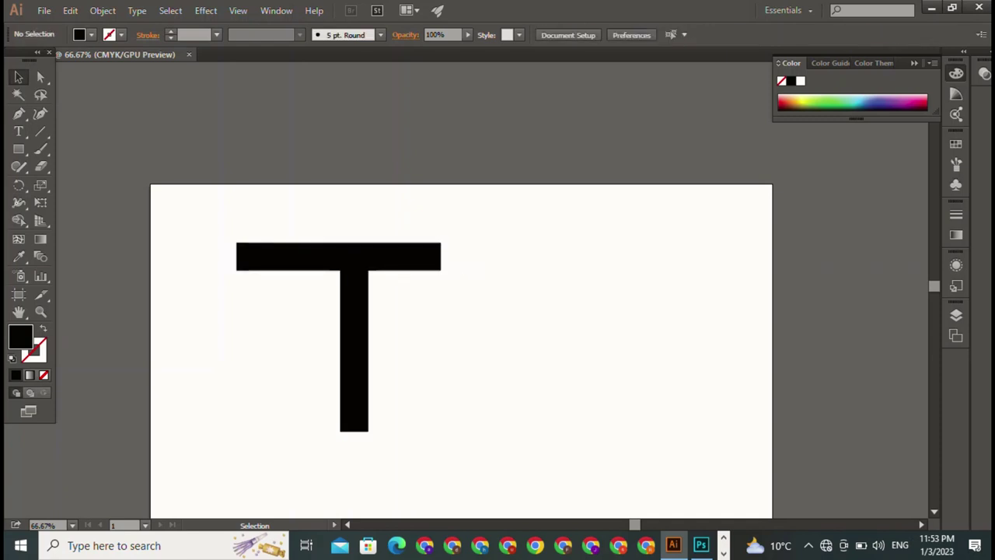
# Re-centre the stem beneath the shortened crossbar.
pyautogui.moveTo(354, 338); pyautogui.dragTo(309, 338)
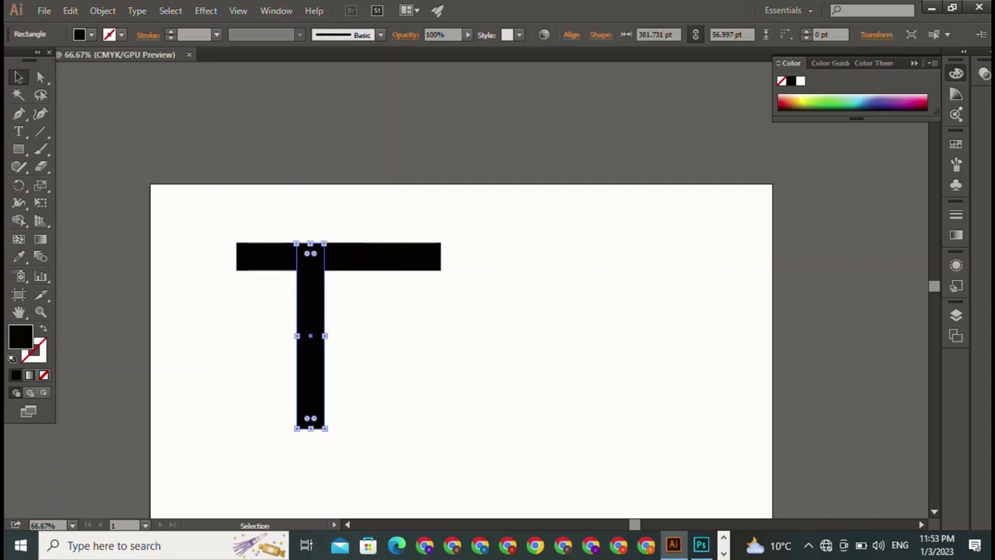
pyautogui.hotkey('ctrl', 'shift', 'a')
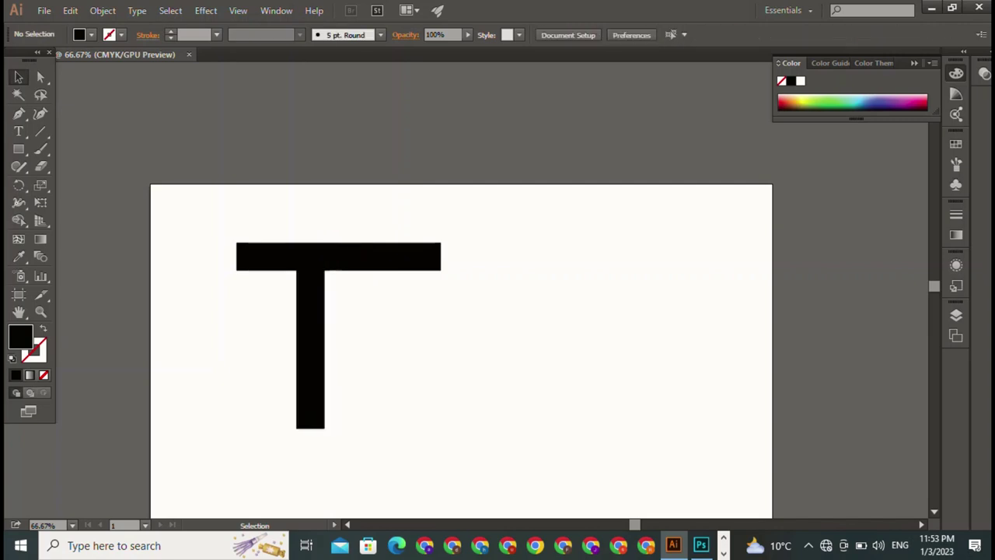
pyautogui.moveTo(311, 338); pyautogui.dragTo(316, 338)
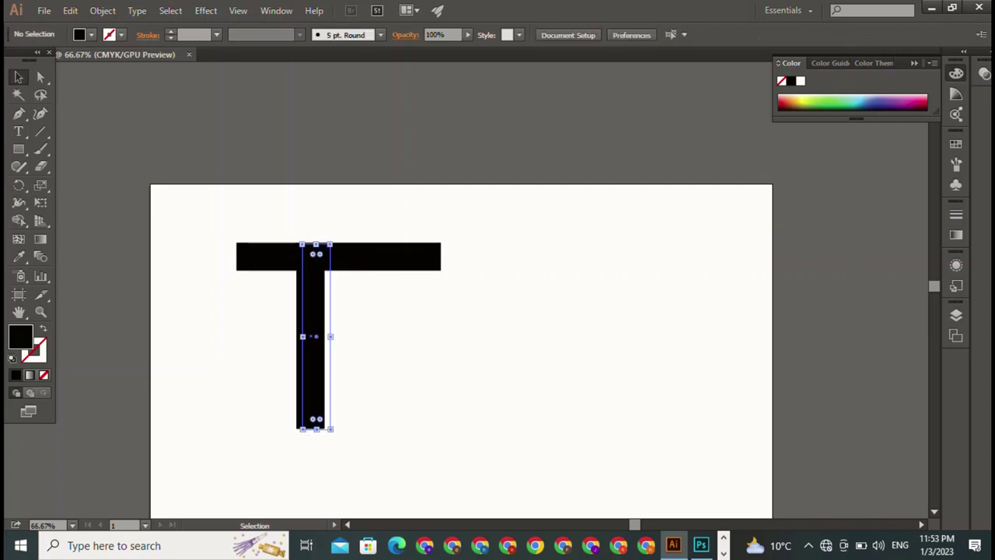
pyautogui.hotkey('ctrl', 'shift', 'a')
pyautogui.click(338, 256)
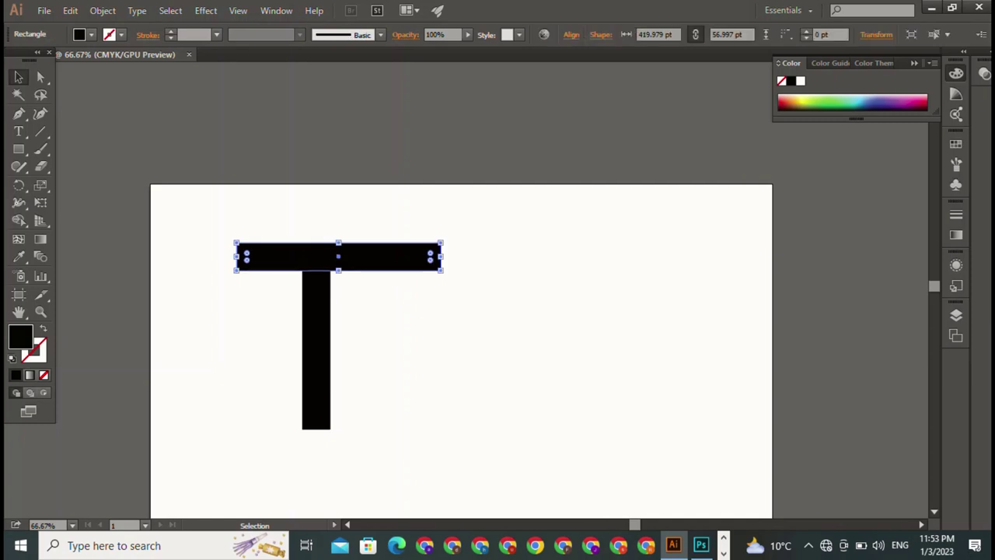
pyautogui.click(41, 77)
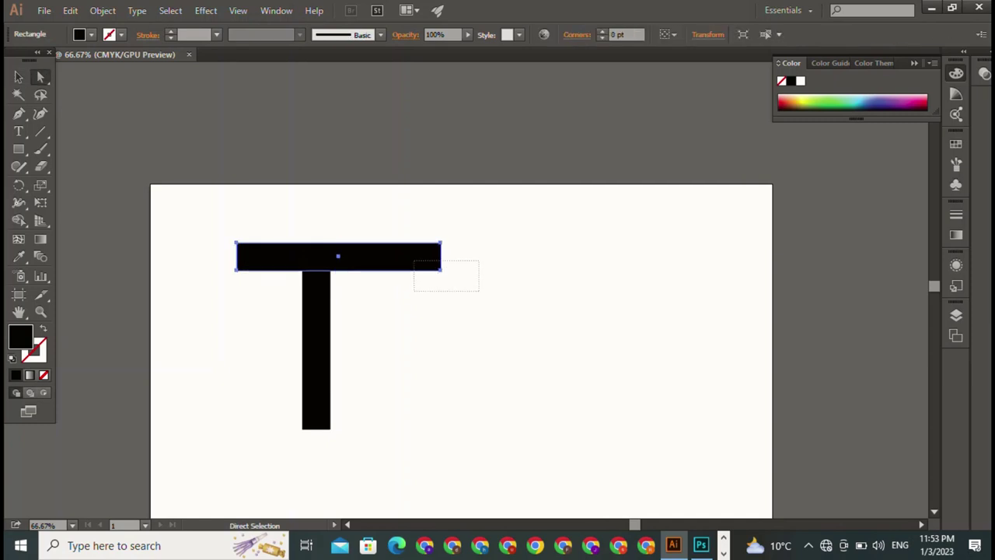
# Round the crossbar's bottom-right corner, discarding a trial thin bar drawn across the stem.
pyautogui.moveTo(475, 288)
pyautogui.mouseDown()
pyautogui.moveTo(412, 262)
pyautogui.moveTo(414, 250)
pyautogui.mouseUp()
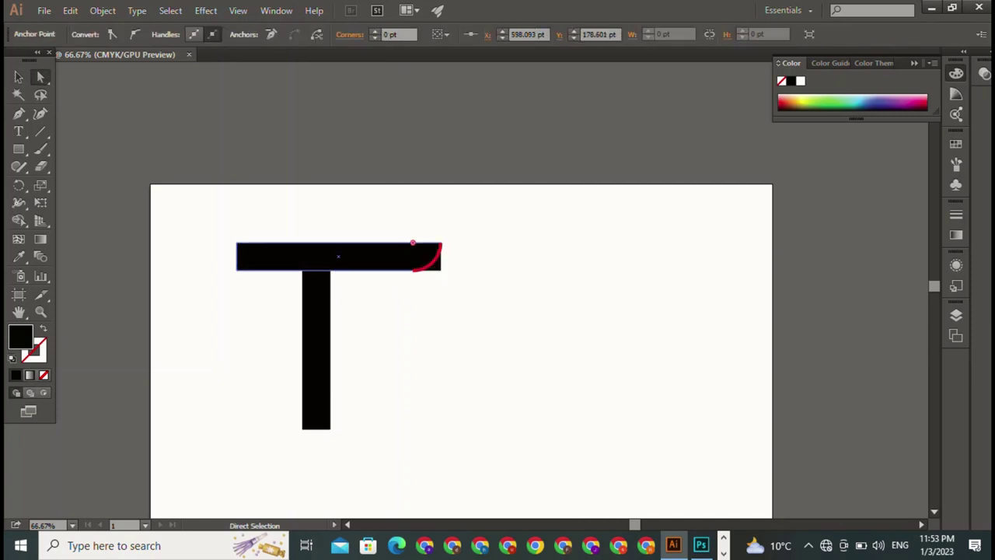
pyautogui.hotkey('ctrl', 'shift', 'a')
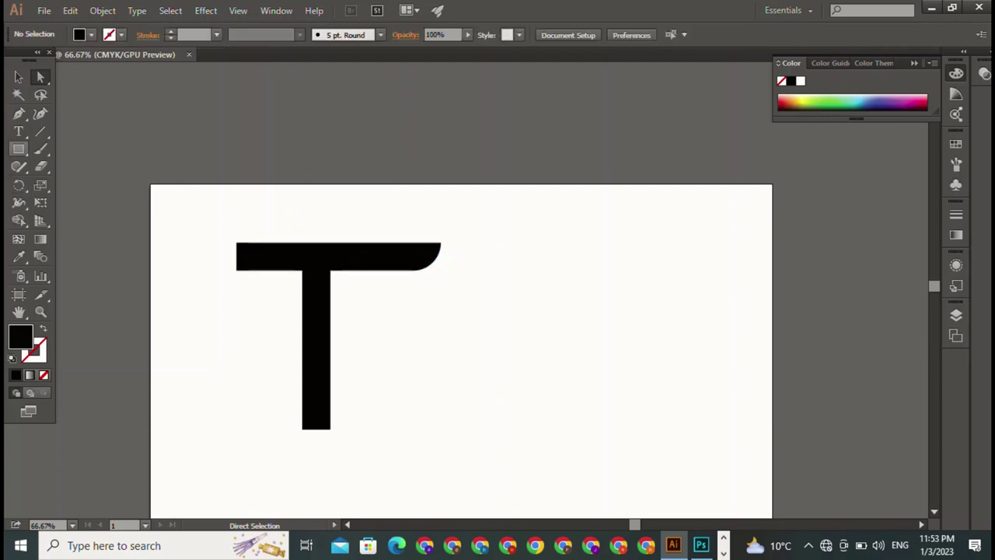
pyautogui.click(18, 148)
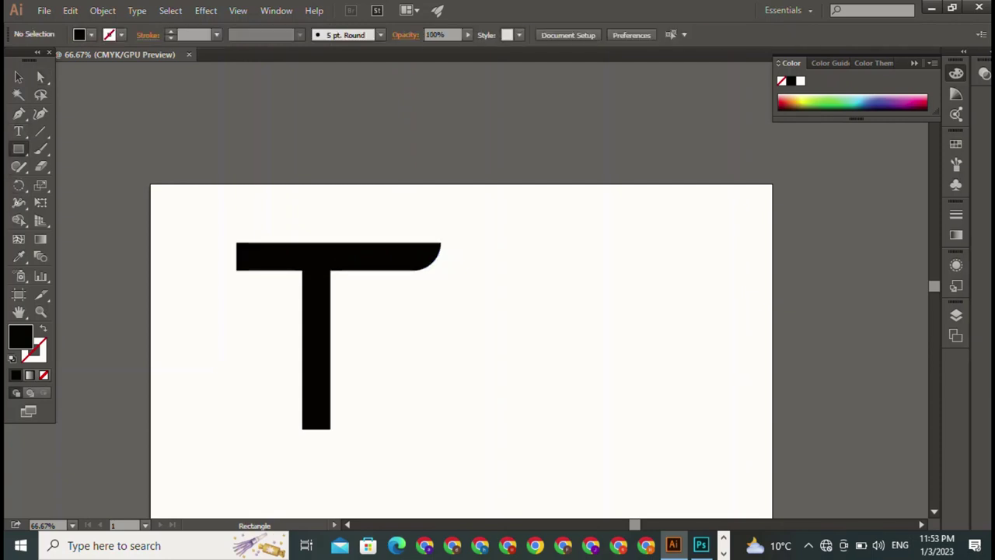
pyautogui.moveTo(305, 313); pyautogui.dragTo(431, 326)
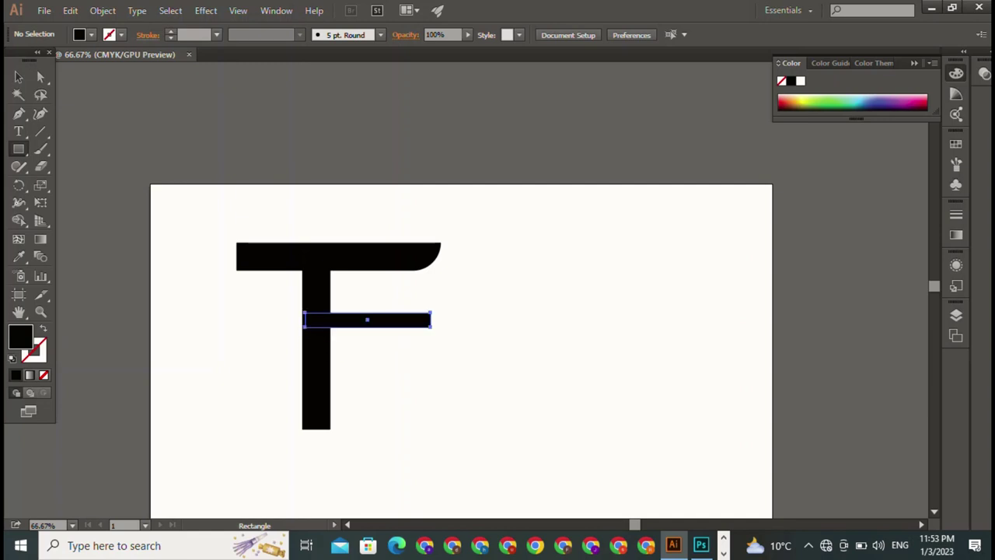
pyautogui.hotkey('ctrl', 'z')
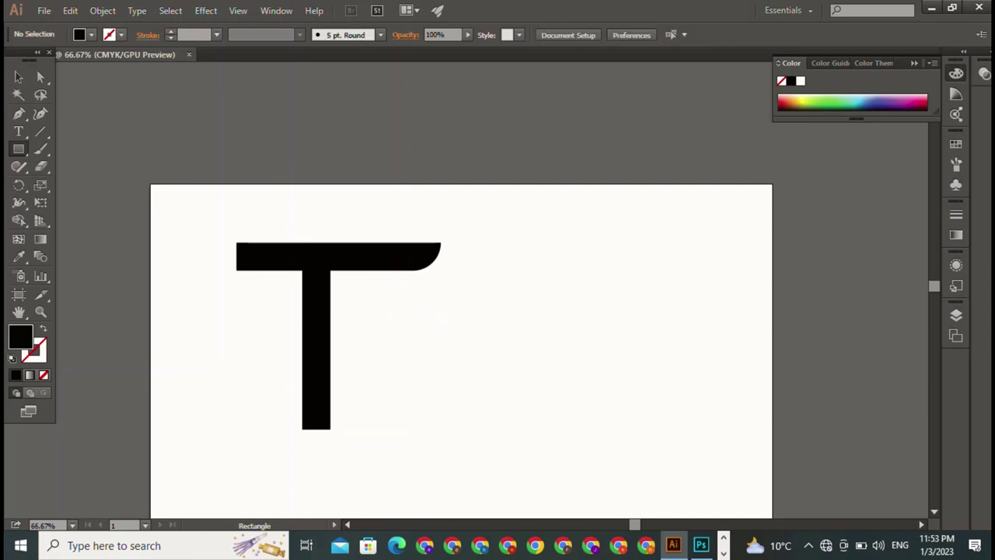
# Copy the rounded top bar lower and trim it into a short middle arm against the stem.
pyautogui.click(19, 77)
pyautogui.click(264, 257)
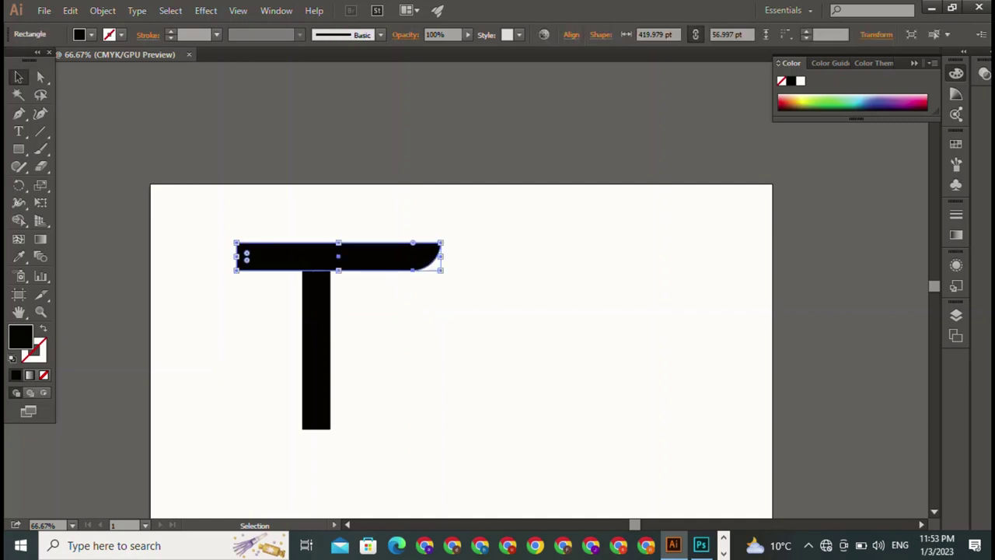
pyautogui.moveTo(339, 256); pyautogui.dragTo(353, 339)
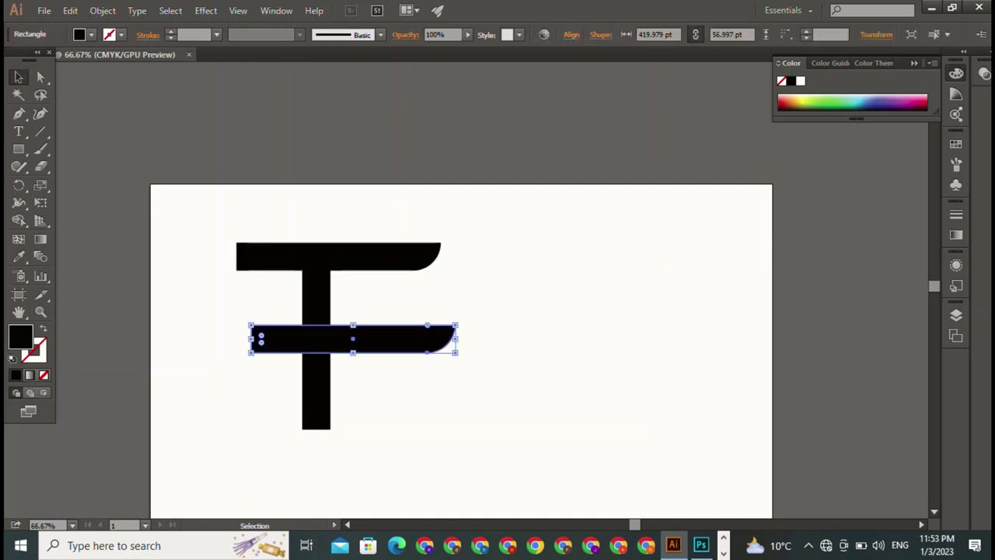
pyautogui.moveTo(250, 339); pyautogui.dragTo(307, 339)
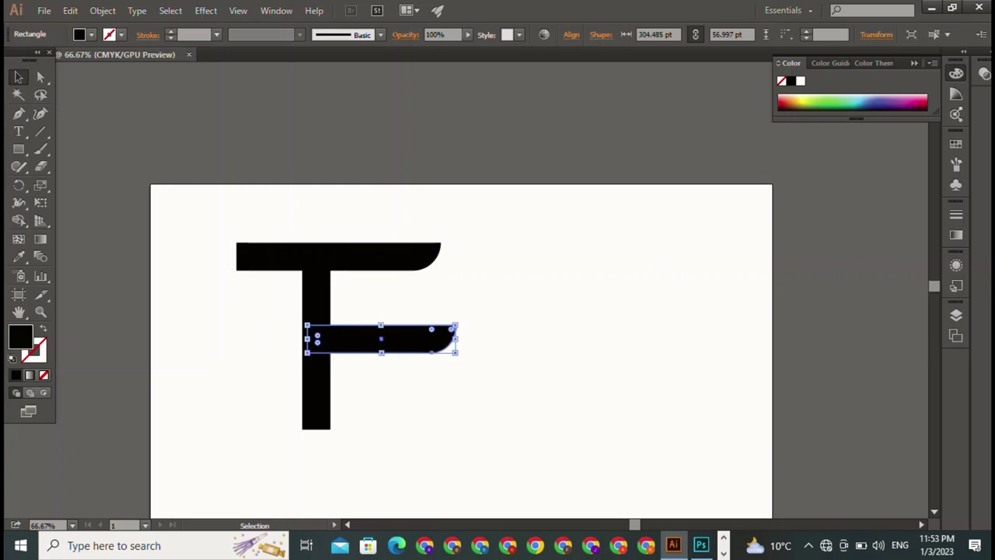
pyautogui.moveTo(381, 338); pyautogui.dragTo(379, 325)
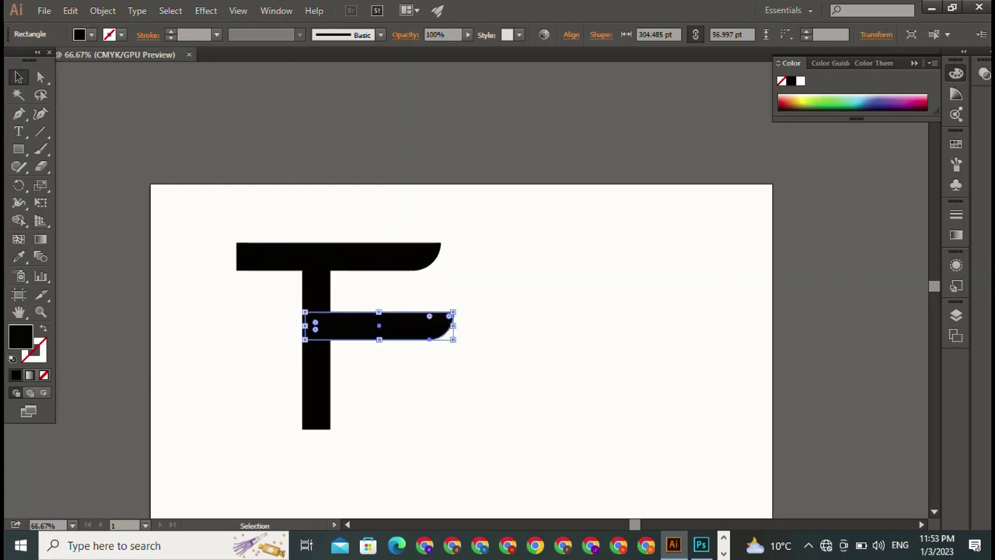
pyautogui.moveTo(454, 325); pyautogui.dragTo(425, 325)
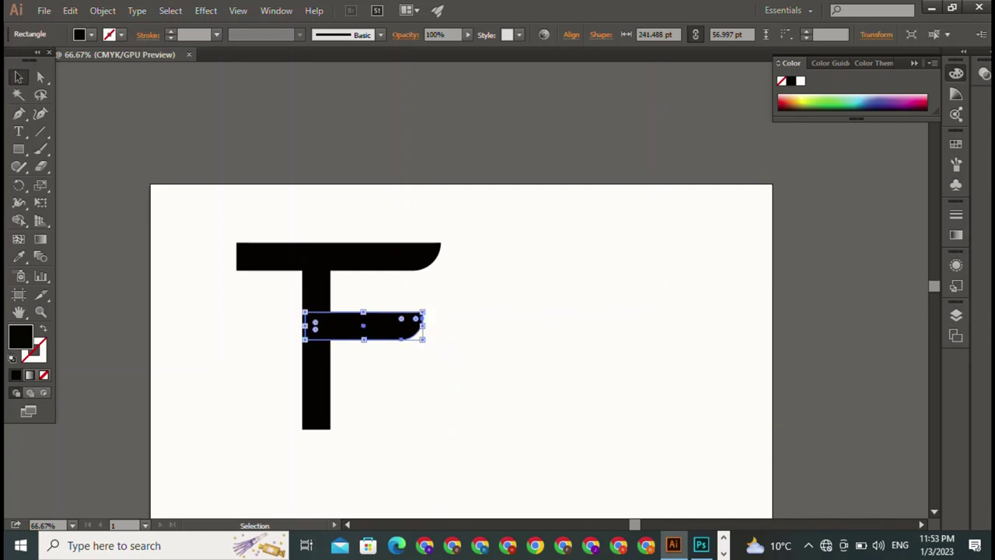
pyautogui.moveTo(424, 325); pyautogui.dragTo(394, 325)
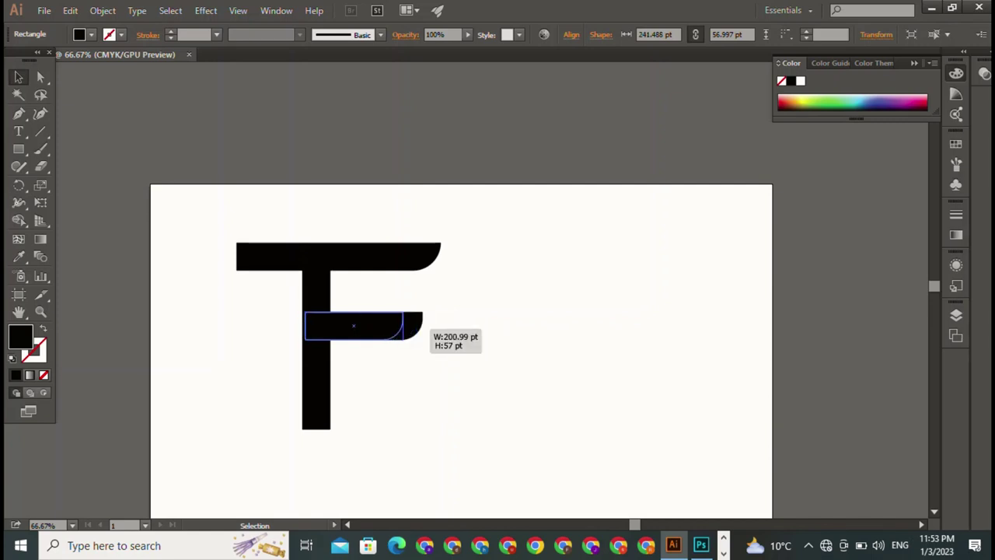
pyautogui.hotkey('ctrl', 'shift', 'a')
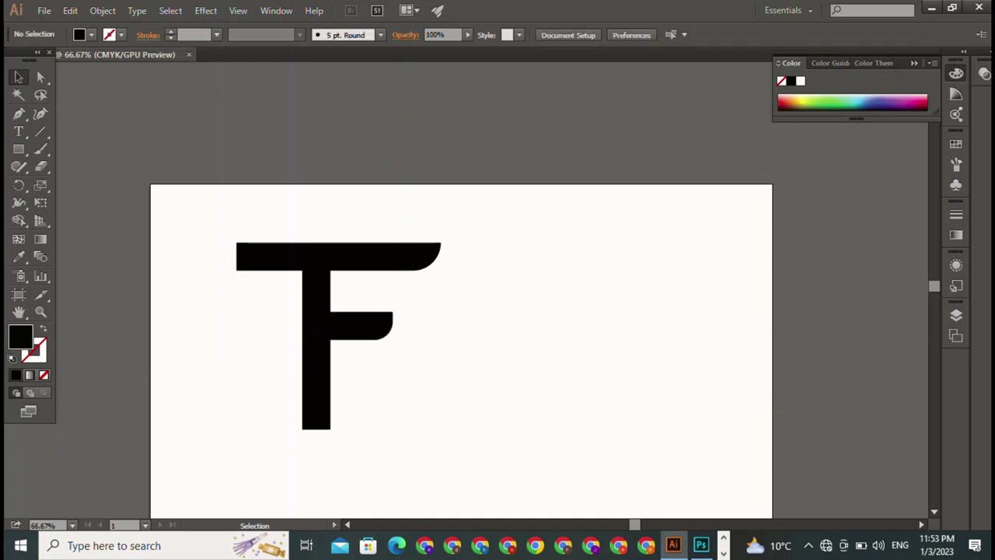
# Shorten the F's vertical stem from its bottom.
pyautogui.moveTo(189, 199); pyautogui.dragTo(424, 399)
pyautogui.hotkey('ctrl', 'shift', 'a')
pyautogui.click(315, 373)
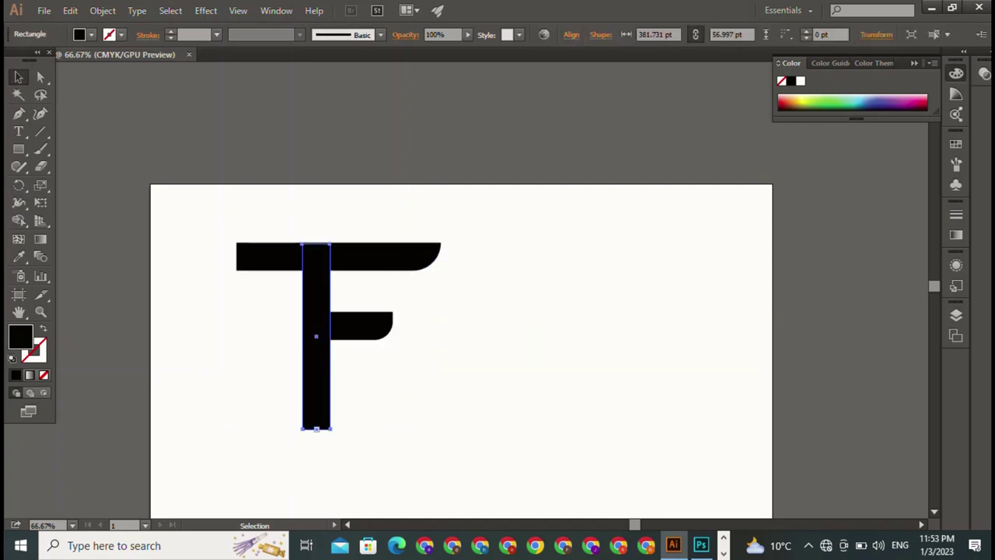
pyautogui.moveTo(315, 428); pyautogui.dragTo(316, 402)
pyautogui.hotkey('ctrl', 'shift', 'a')
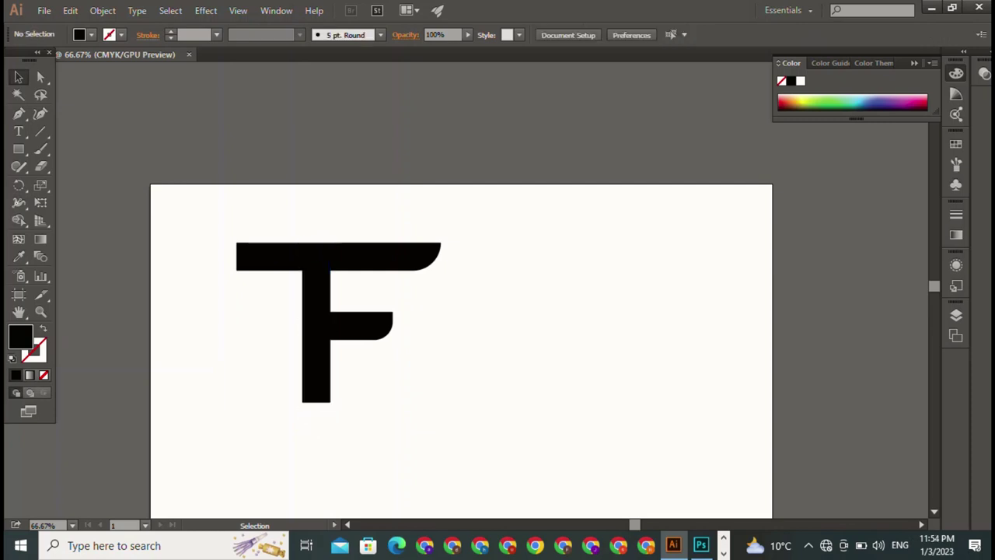
# Lengthen the stem slightly downward and narrow it from its left side.
pyautogui.moveTo(210, 195); pyautogui.dragTo(472, 391)
pyautogui.hotkey('ctrl', 'shift', 'a')
pyautogui.click(316, 358)
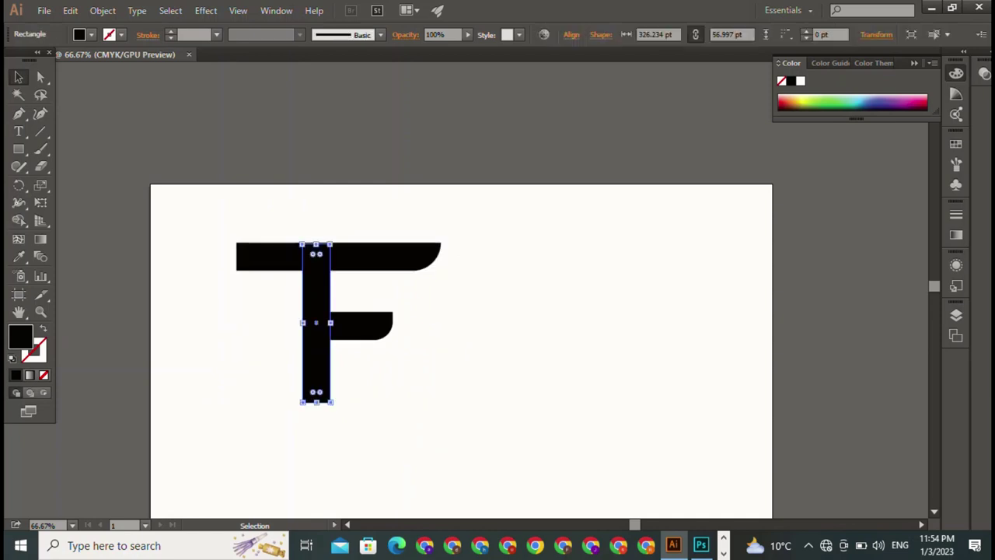
pyautogui.moveTo(316, 402); pyautogui.dragTo(316, 415)
pyautogui.moveTo(303, 330); pyautogui.dragTo(307, 329)
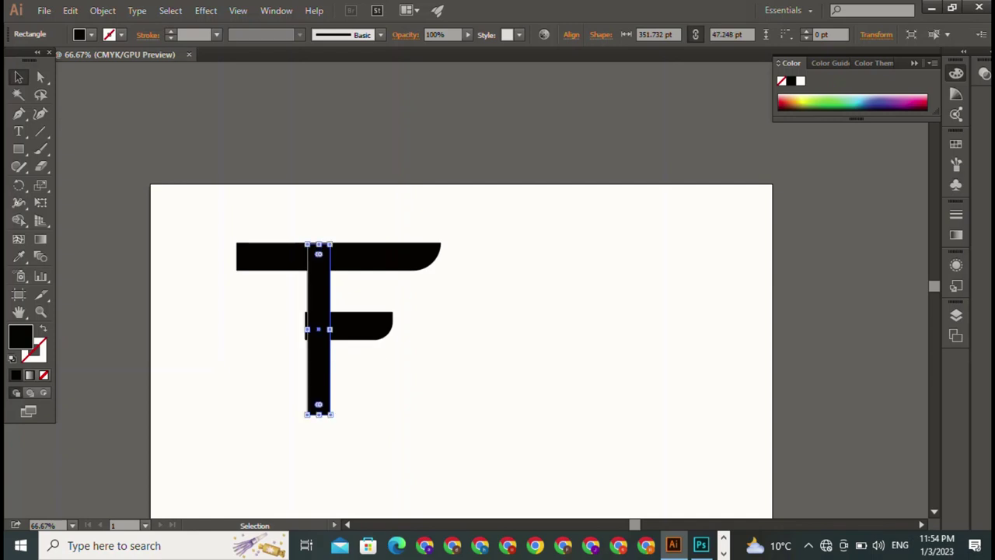
pyautogui.hotkey('ctrl', 'shift', 'a')
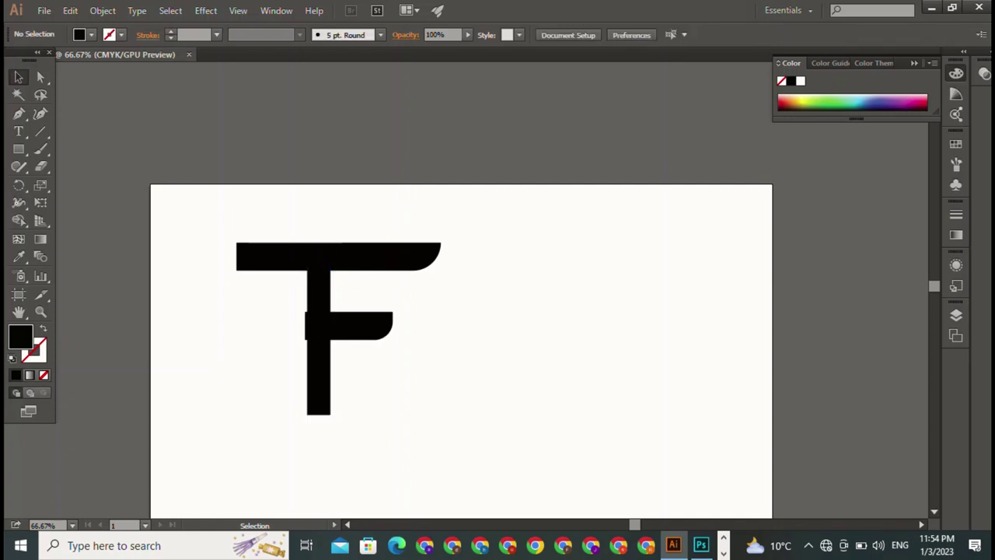
# Trim the middle arm's left end flush with the stem.
pyautogui.click(350, 325)
pyautogui.moveTo(305, 326); pyautogui.dragTo(307, 326)
pyautogui.hotkey('ctrl', 'shift', 'a')
pyautogui.moveTo(182, 203); pyautogui.dragTo(477, 435)
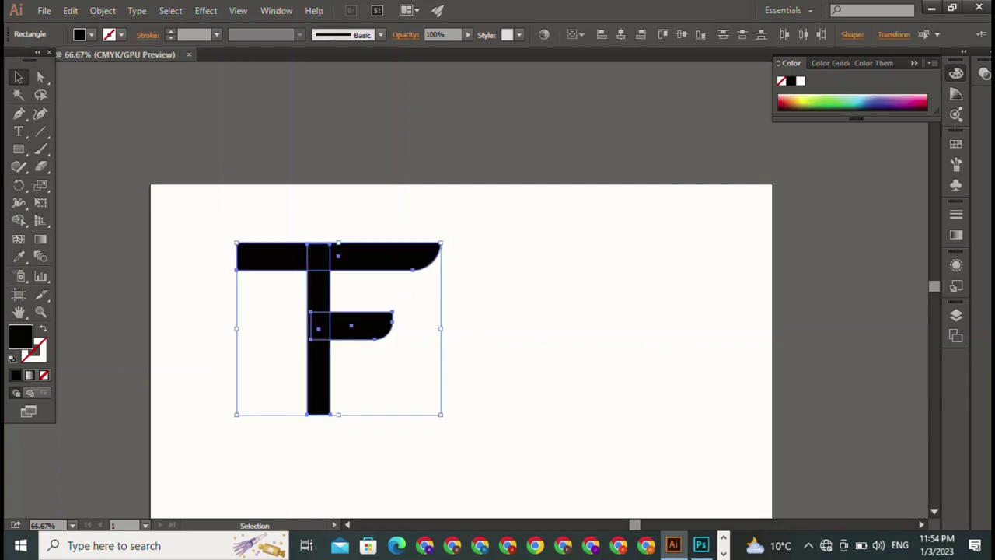
pyautogui.hotkey('ctrl', 'shift', 'a')
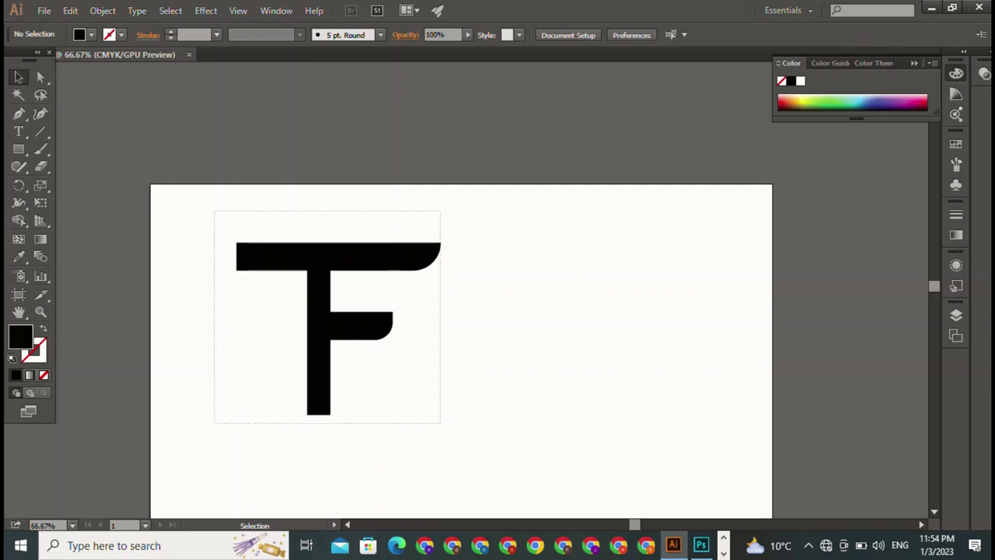
pyautogui.moveTo(219, 211); pyautogui.dragTo(451, 441)
# Round the top-left corner of the F's top bar.
pyautogui.hotkey('ctrl', 'shift', 'a')
pyautogui.click(365, 257)
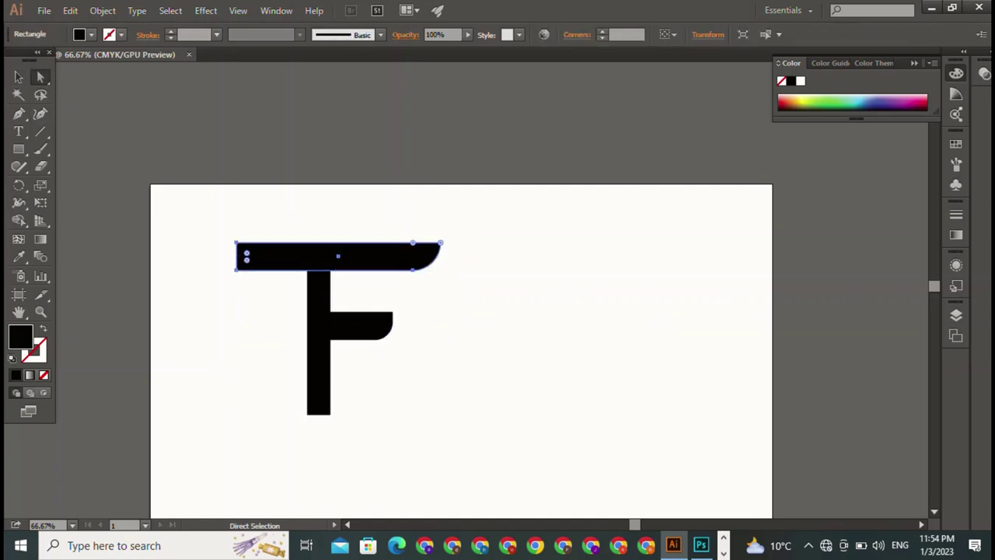
pyautogui.press('a')
pyautogui.moveTo(223, 231); pyautogui.dragTo(265, 261)
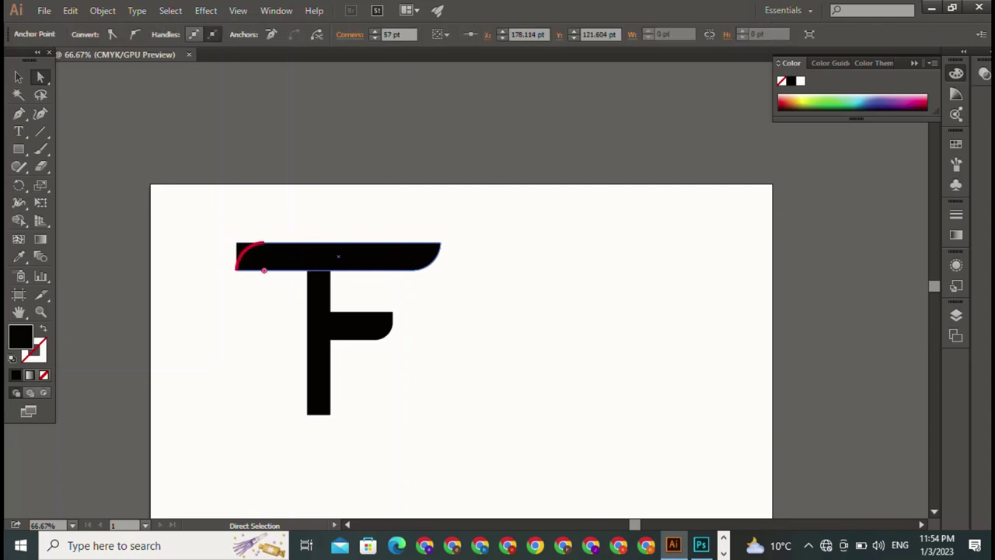
pyautogui.click(19, 77)
pyautogui.hotkey('ctrl', 'shift', 'a')
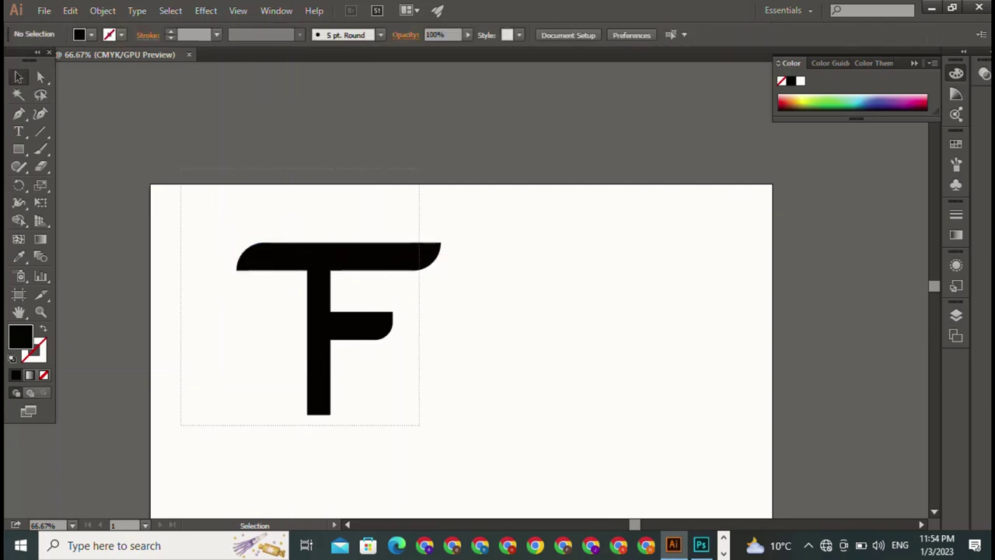
# Round the bottom-right corner of the F's stem.
pyautogui.moveTo(182, 186); pyautogui.dragTo(420, 424)
pyautogui.hotkey('ctrl', 'shift', 'a')
pyautogui.click(319, 366)
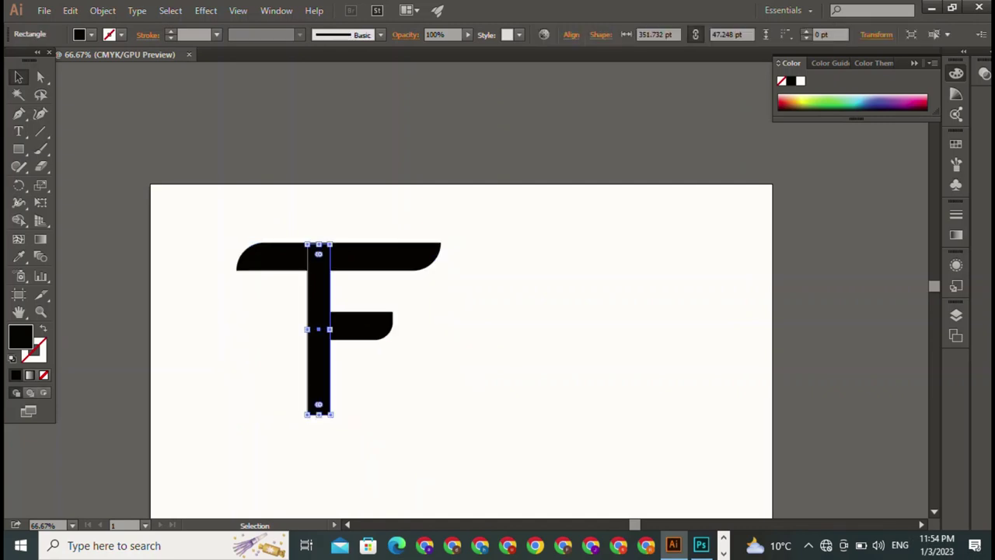
pyautogui.press('a')
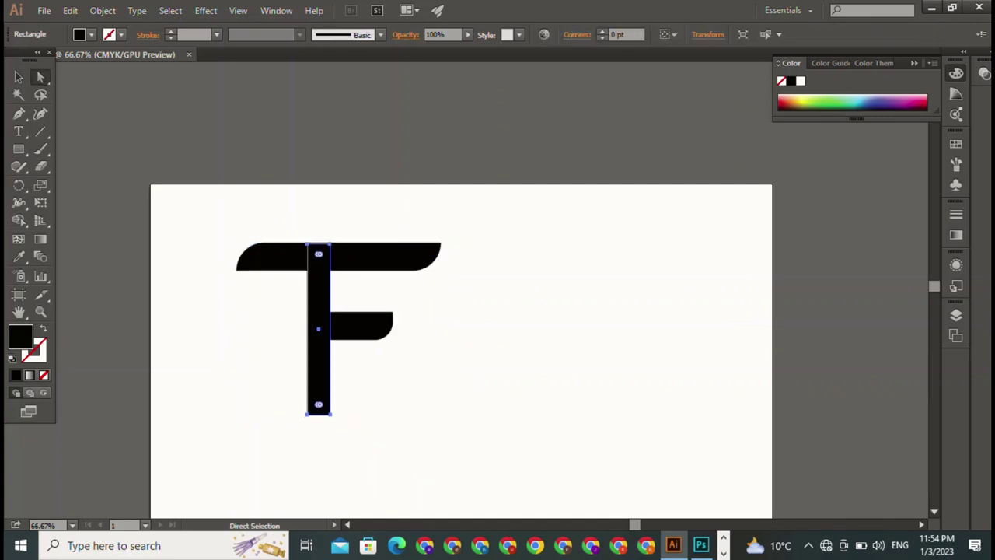
pyautogui.click(323, 392)
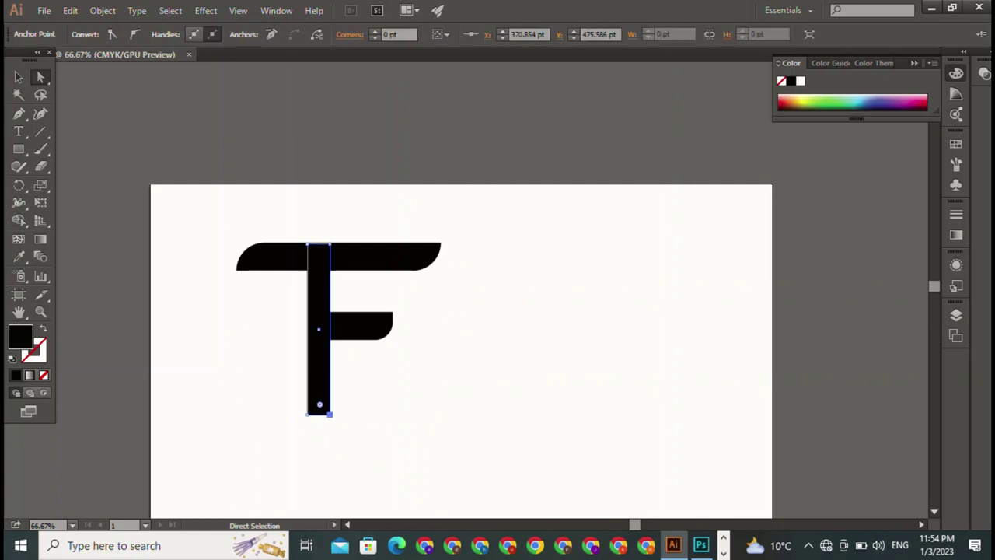
pyautogui.moveTo(326, 408); pyautogui.dragTo(319, 393)
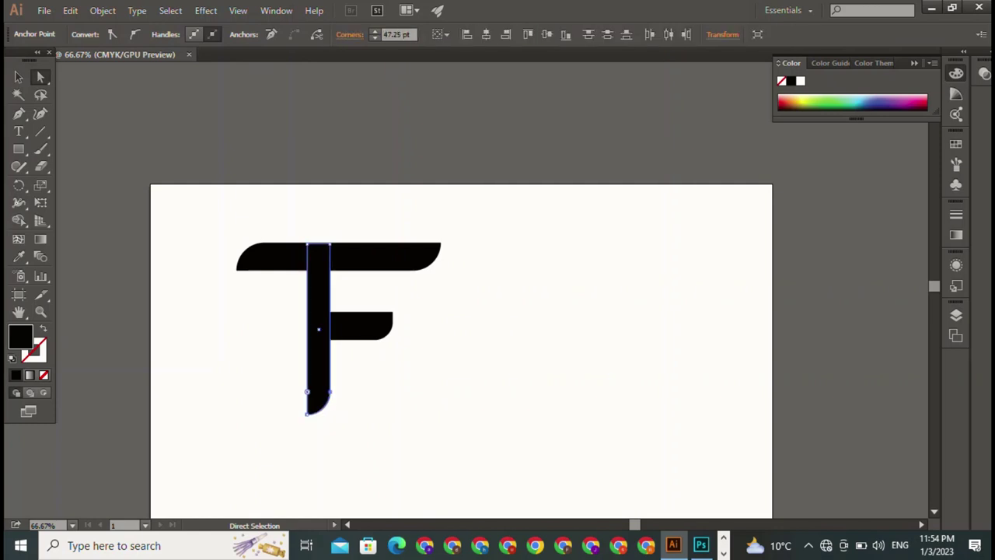
pyautogui.press('v')
pyautogui.hotkey('ctrl', 'shift', 'a')
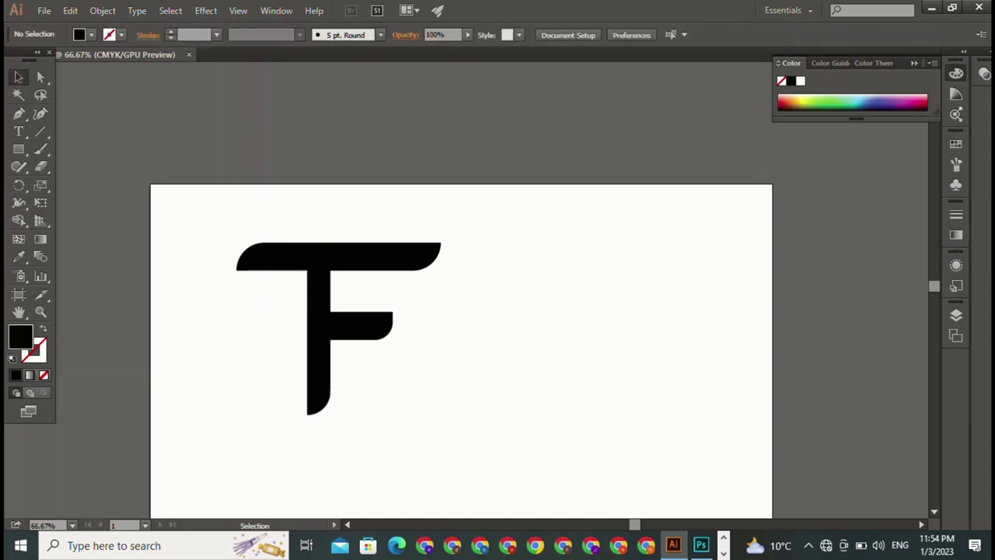
pyautogui.moveTo(231, 205); pyautogui.dragTo(502, 444)
# Move the F up and right, then draw a long thin black bar beneath it.
pyautogui.moveTo(318, 342)
pyautogui.mouseDown()
pyautogui.moveTo(378, 348)
pyautogui.moveTo(636, 310)
pyautogui.mouseUp()
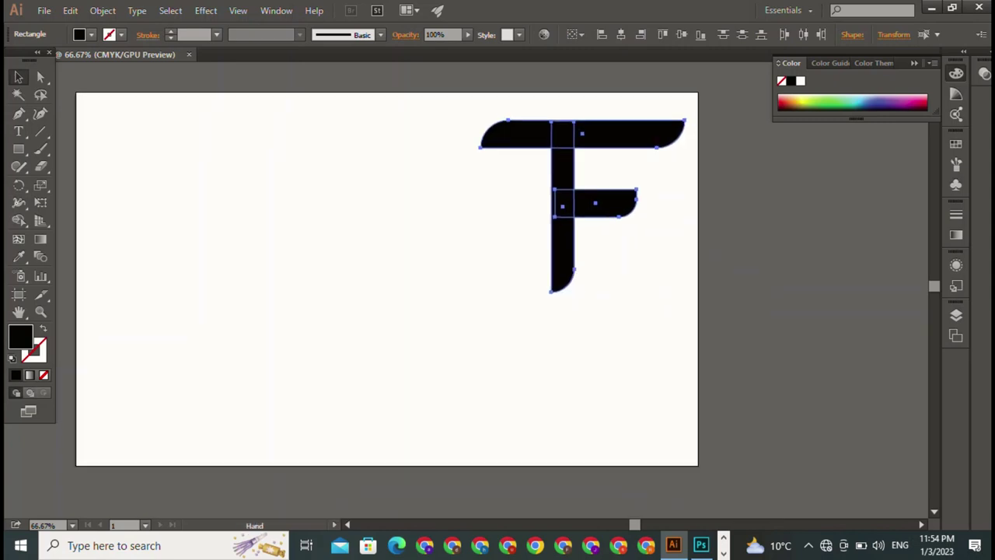
pyautogui.press('m')
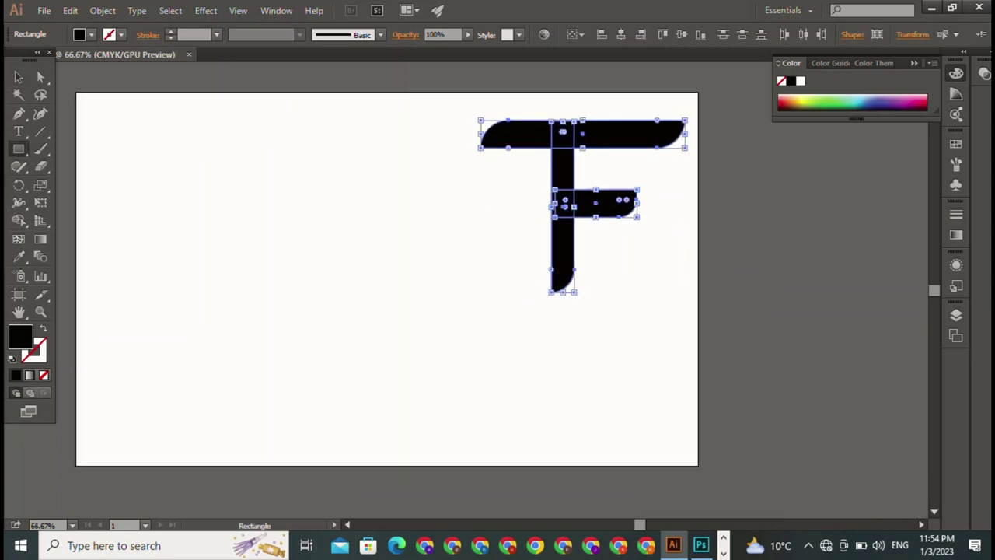
pyautogui.moveTo(193, 324); pyautogui.dragTo(566, 327)
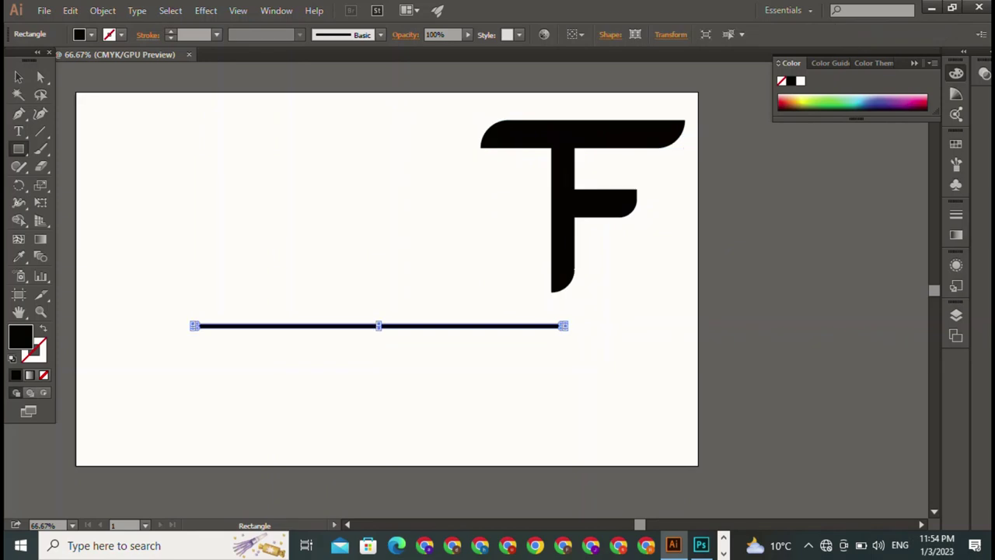
# Type 'MY LIFELINE' as large text across the top of the artboard.
pyautogui.press('t')
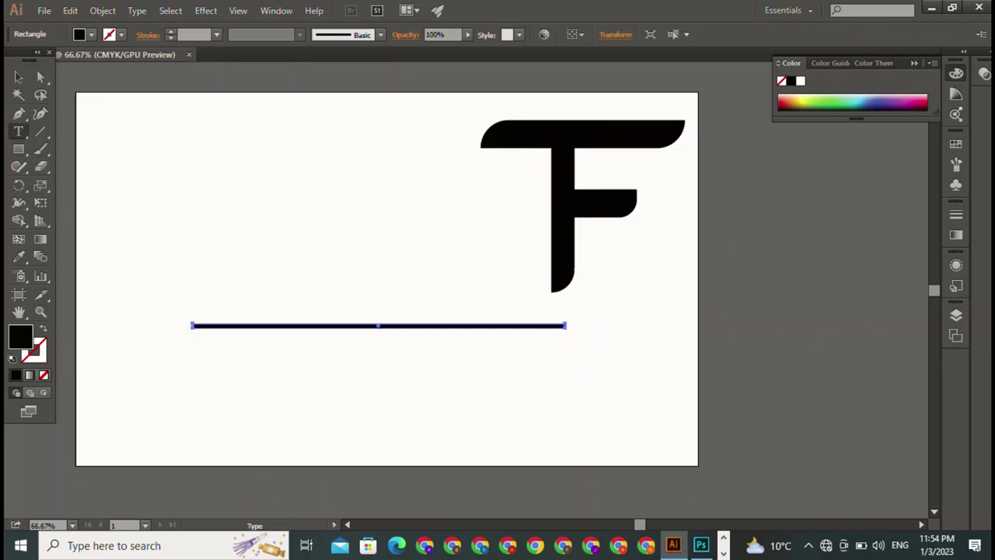
pyautogui.hotkey('ctrl', 'shift', 'a')
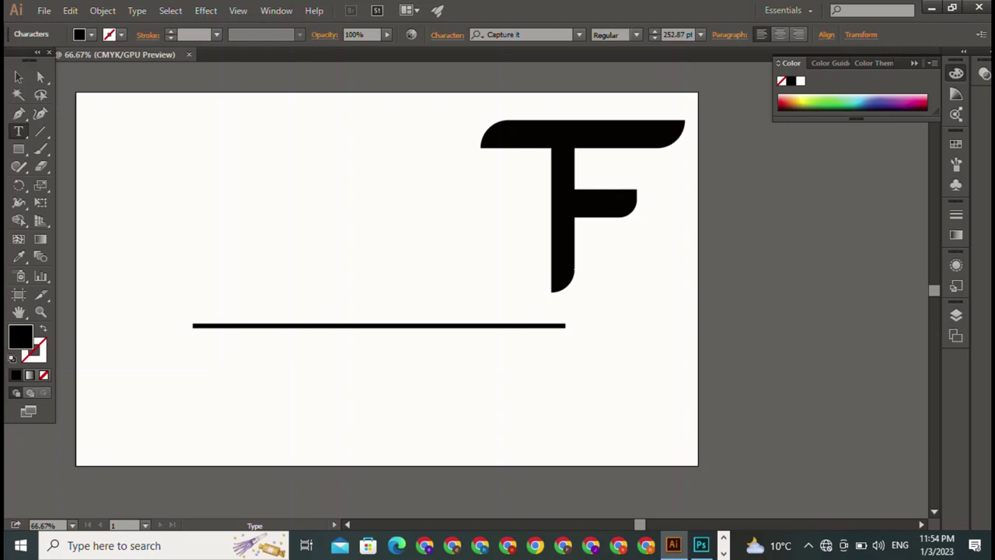
pyautogui.write('MY')
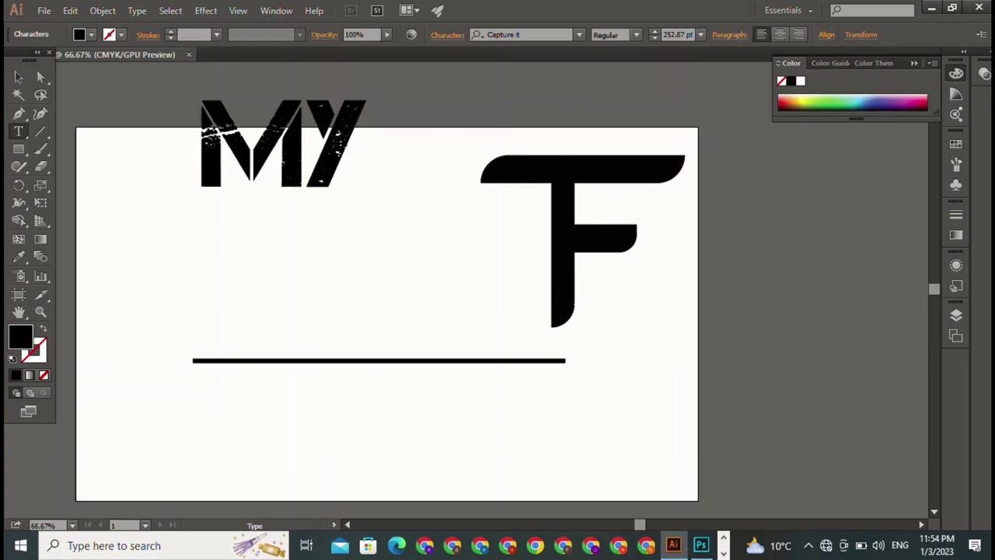
pyautogui.write(' LI')
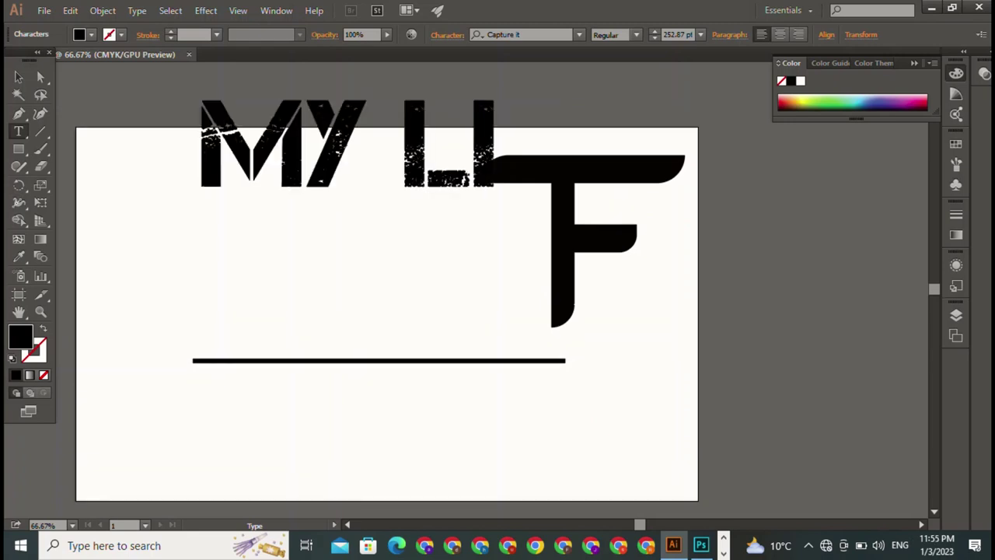
pyautogui.write('FE')
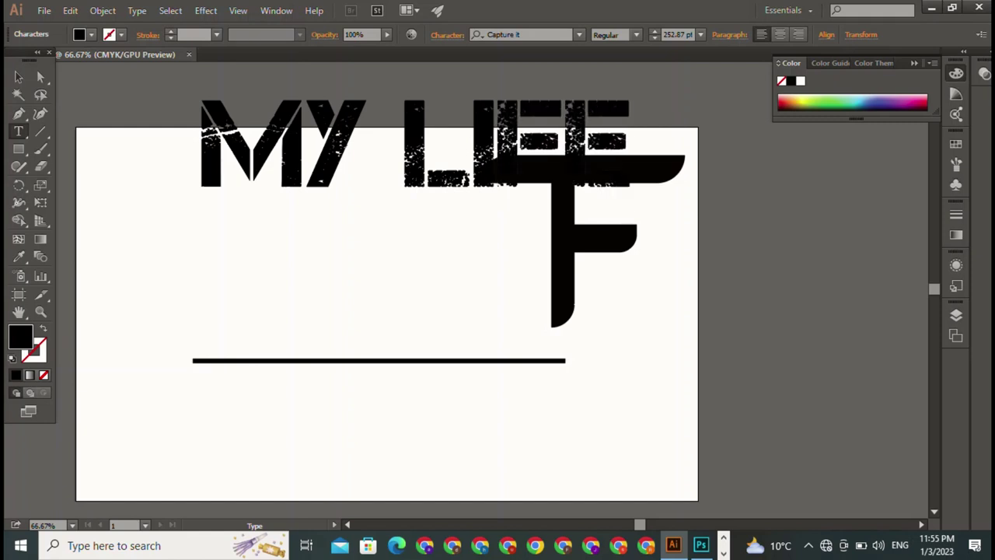
pyautogui.write('LINE')
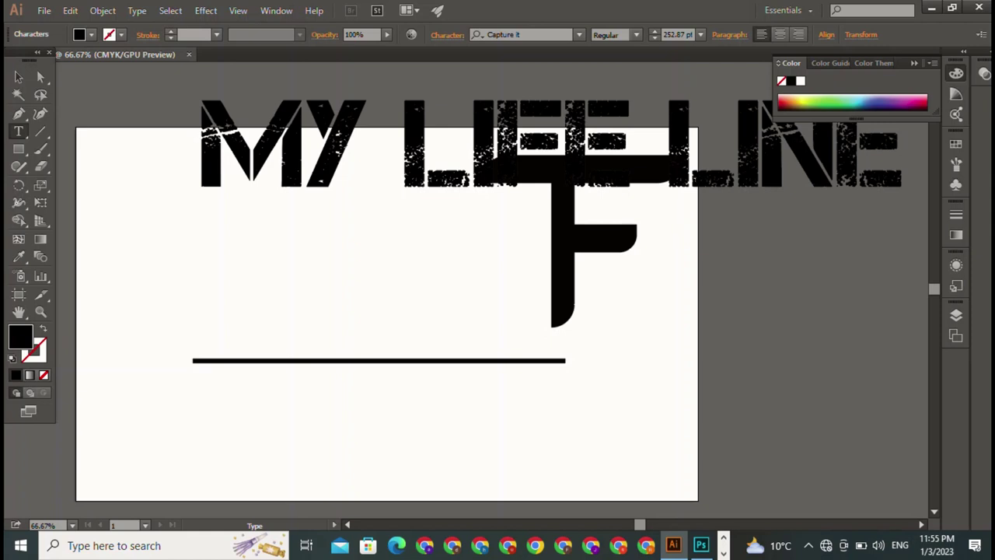
pyautogui.press('Escape')
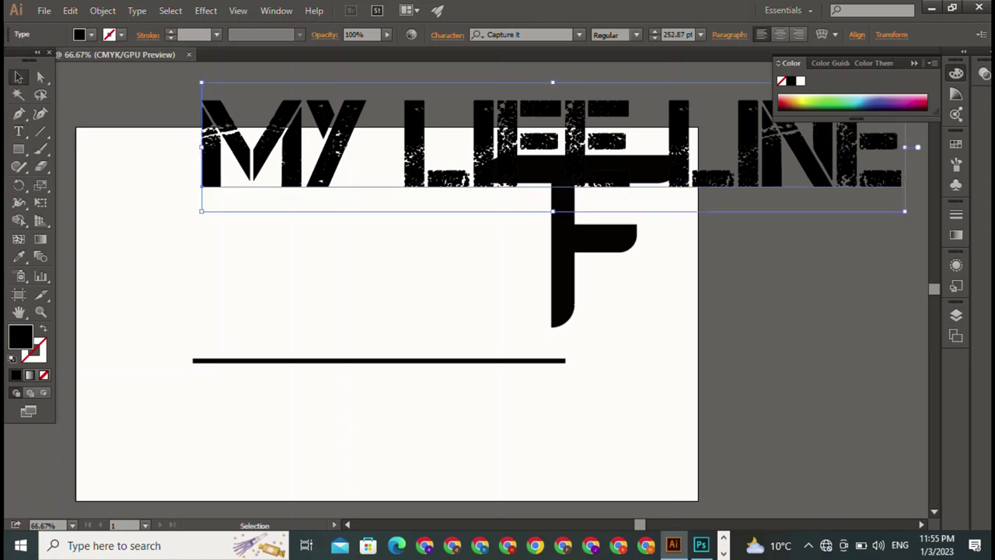
# Resize the text through the 12 pt and 21 pt presets and place it below the bar.
pyautogui.click(701, 34)
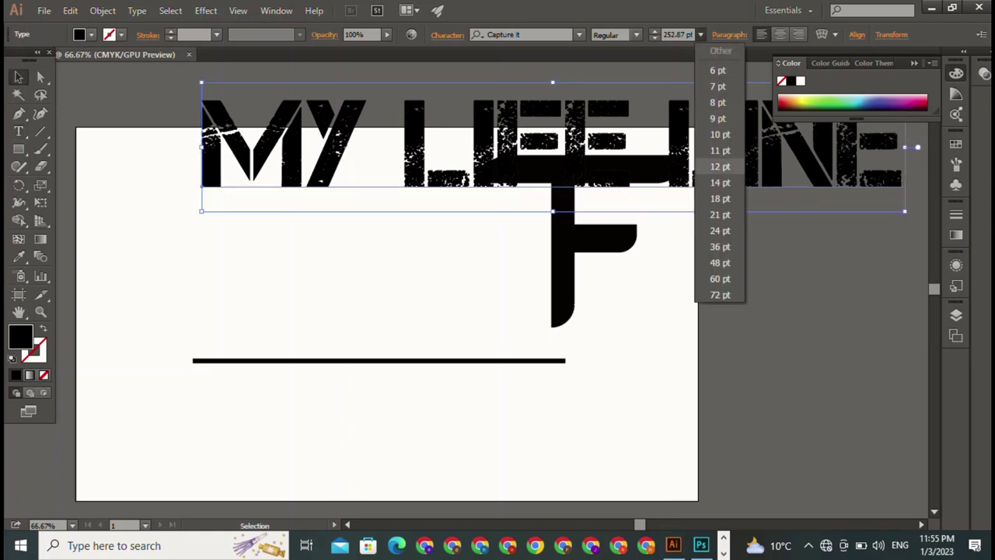
pyautogui.click(720, 166)
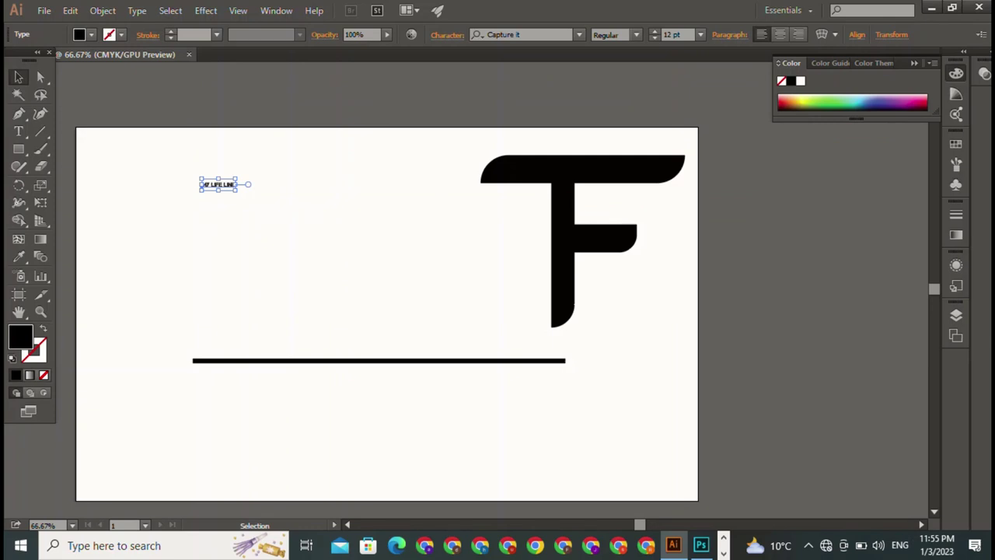
pyautogui.click(701, 34)
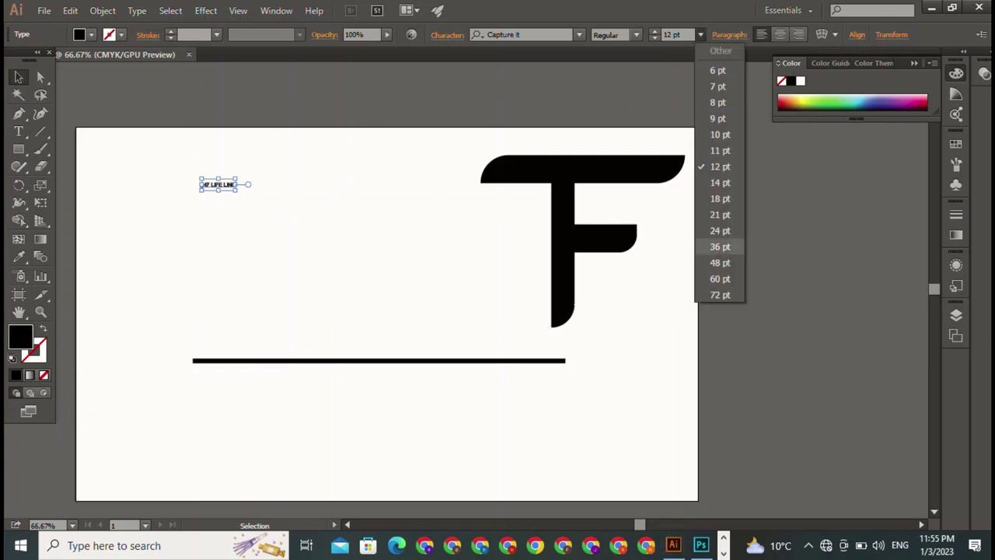
pyautogui.click(720, 214)
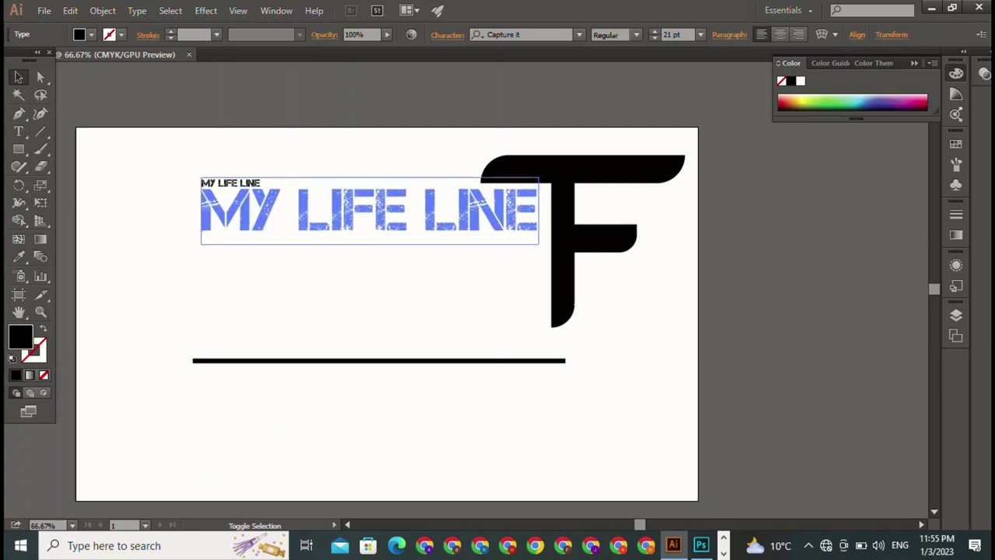
pyautogui.moveTo(381, 210); pyautogui.dragTo(391, 393)
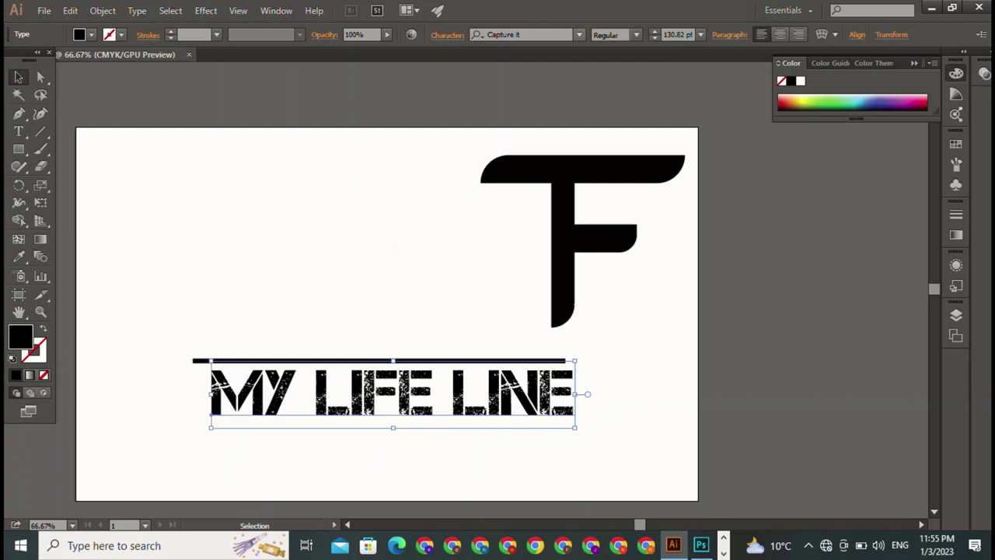
# Set the text in Checkpoint Charlie, tighten tracking, and stretch it to the bar's width.
pyautogui.click(579, 34)
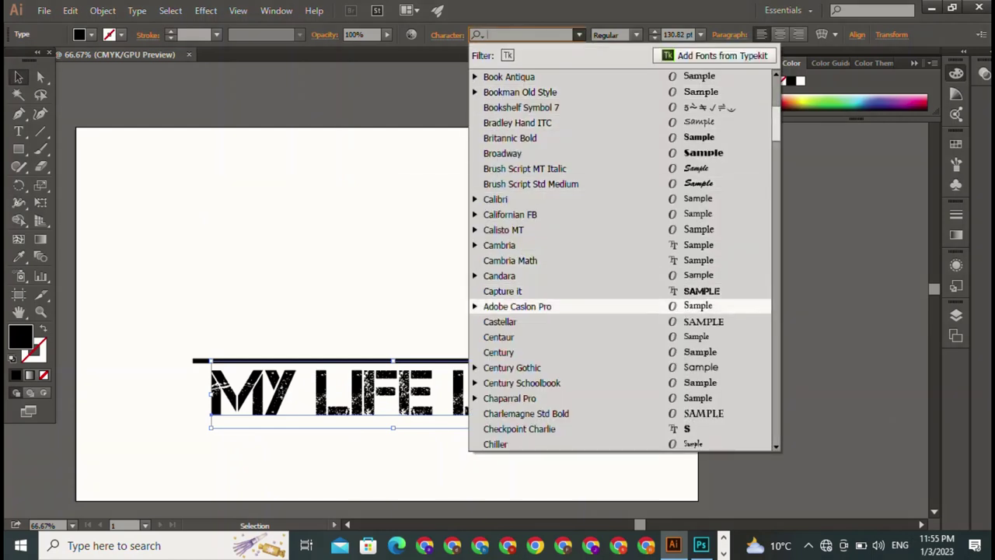
pyautogui.click(519, 428)
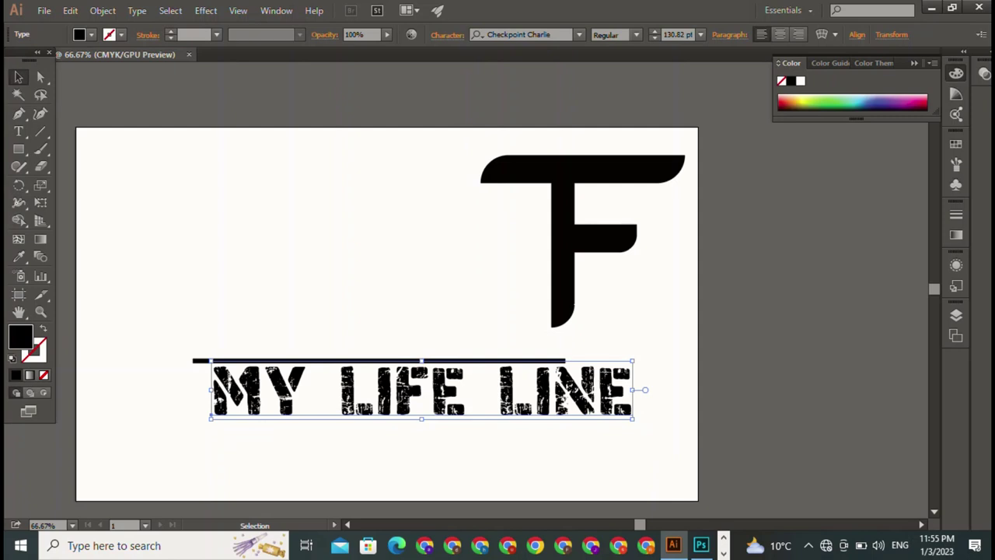
pyautogui.hotkey('alt', 'Left')
pyautogui.hotkey('alt', 'Left')
pyautogui.hotkey('alt', 'Left')
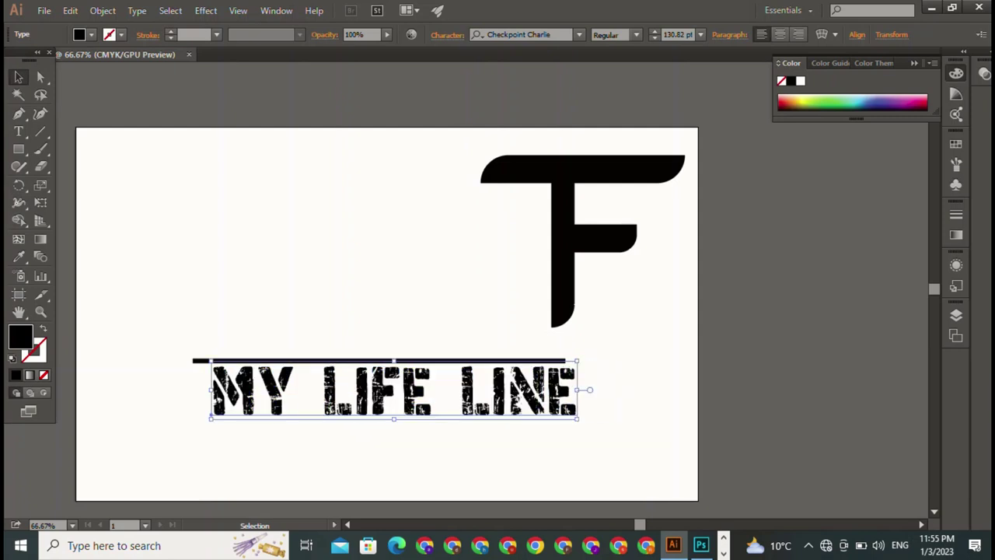
pyautogui.moveTo(393, 418); pyautogui.dragTo(393, 403)
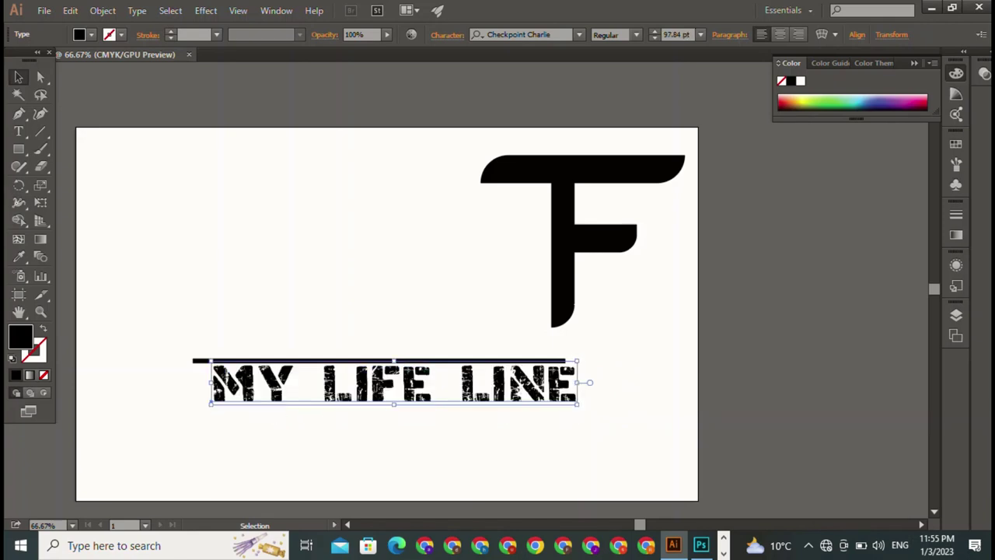
pyautogui.moveTo(210, 381); pyautogui.dragTo(190, 382)
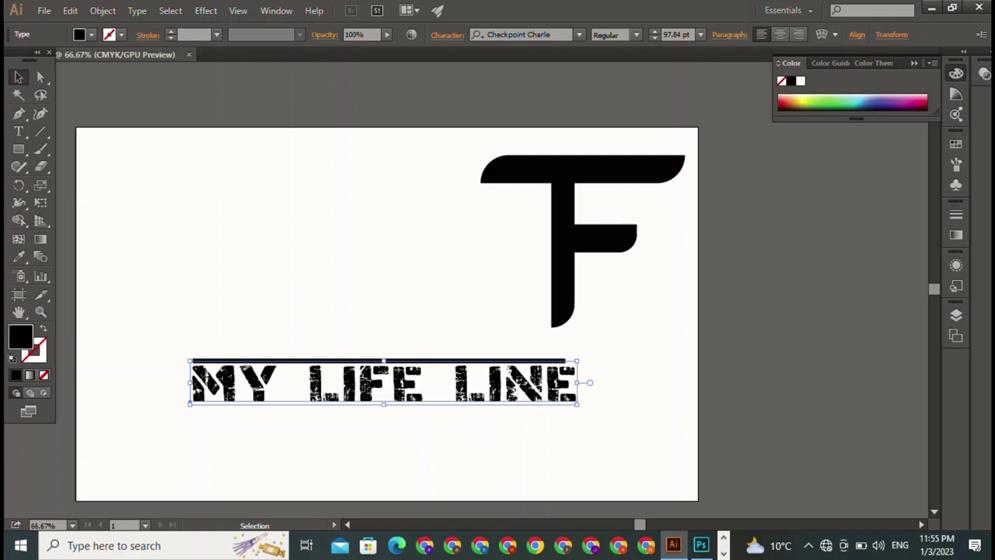
pyautogui.moveTo(576, 381); pyautogui.dragTo(561, 381)
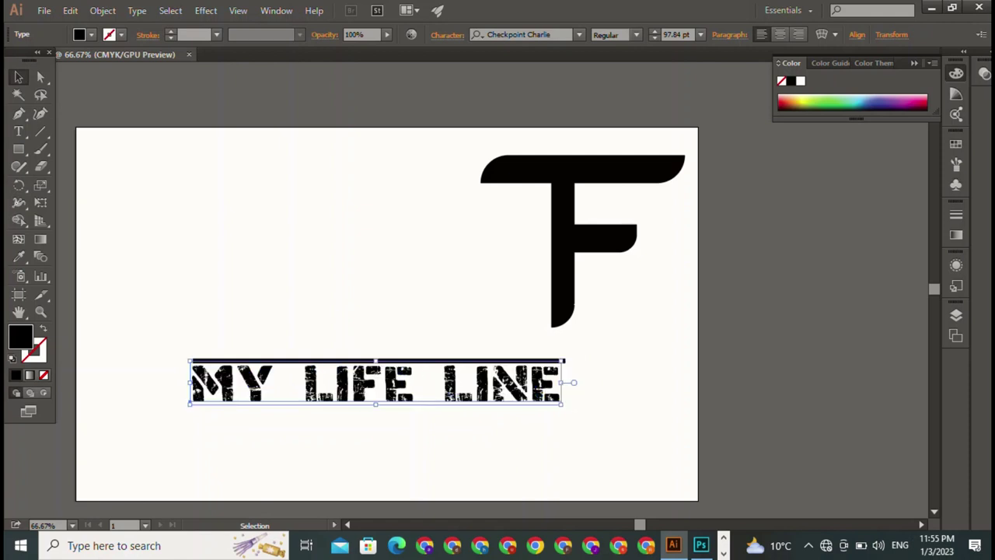
# Line the text's left end up with the bar, then move the F left above the bar's middle.
pyautogui.moveTo(190, 381); pyautogui.dragTo(196, 382)
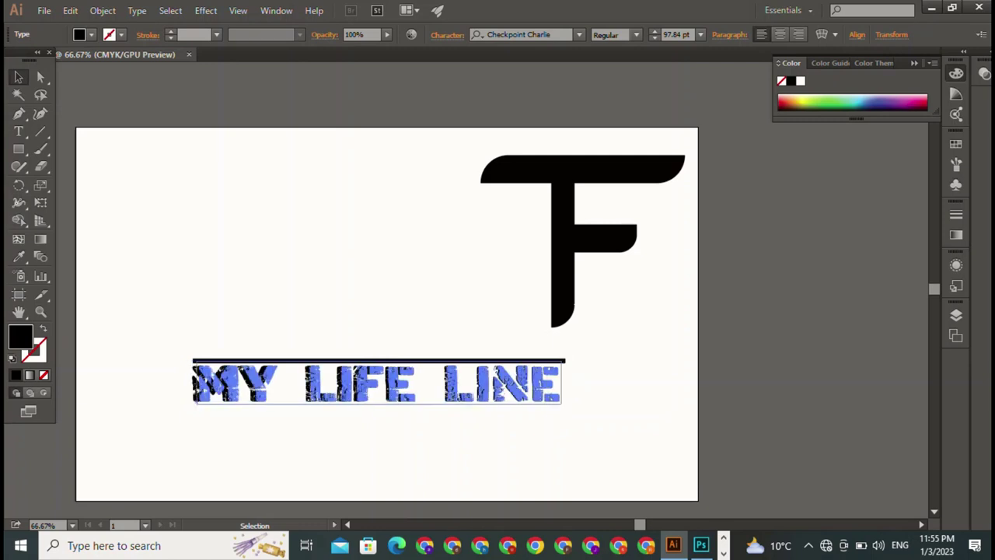
pyautogui.hotkey('ctrl', 'shift', 'a')
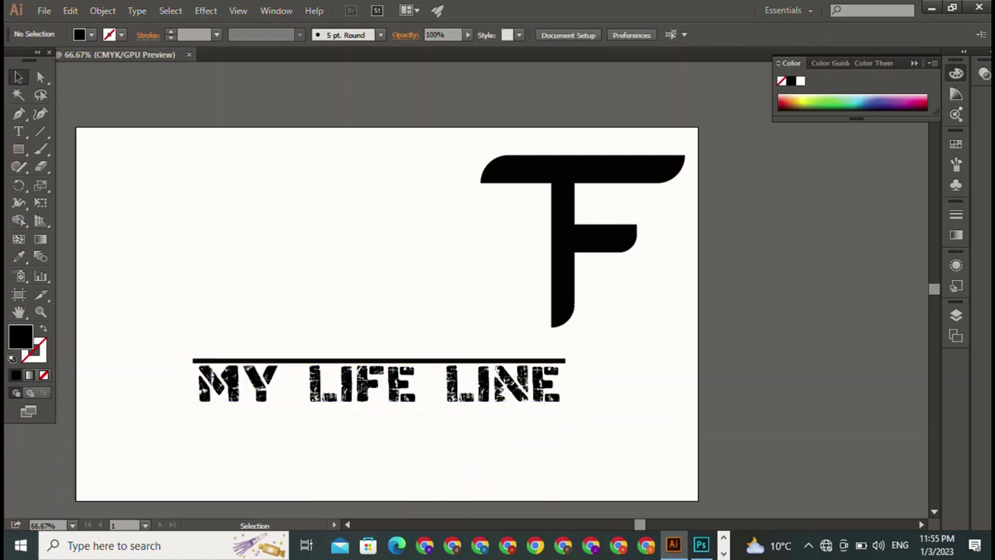
pyautogui.moveTo(465, 143); pyautogui.dragTo(653, 285)
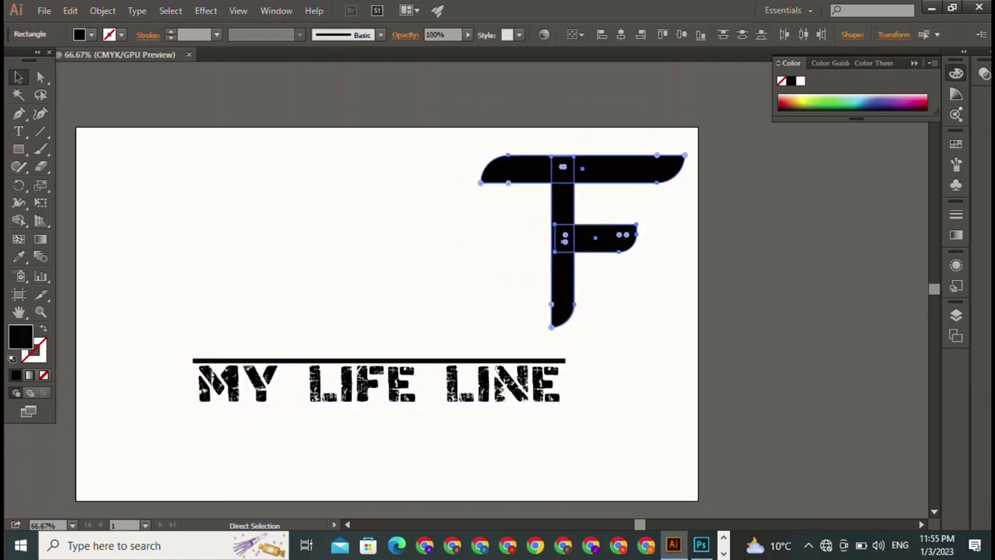
pyautogui.moveTo(564, 256)
pyautogui.mouseDown()
pyautogui.moveTo(347, 285)
pyautogui.moveTo(368, 284)
pyautogui.mouseUp()
pyautogui.hotkey('ctrl', 'shift', 'a')
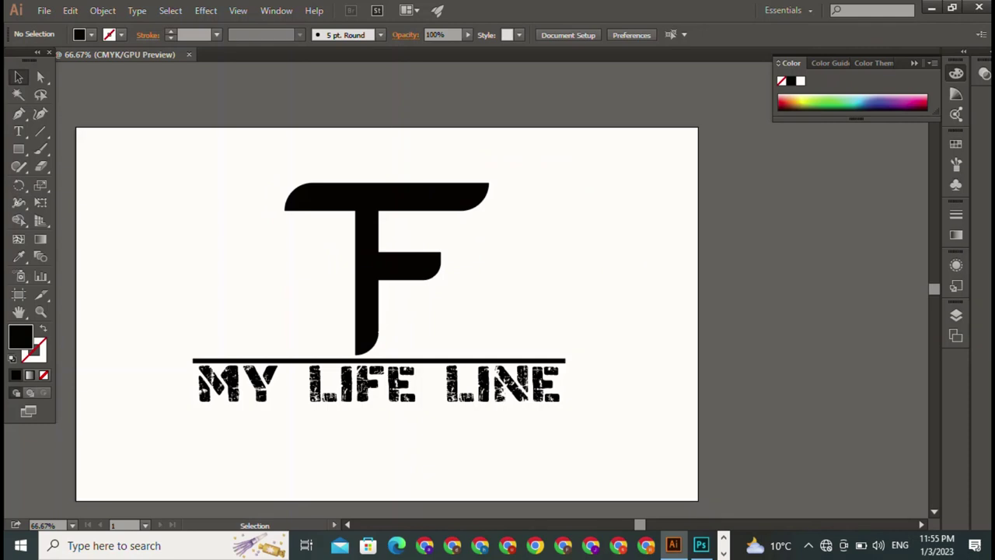
# Select the MY LIFE LINE text and browse the Control bar's font list for a new typeface.
pyautogui.click(467, 383)
pyautogui.click(578, 34)
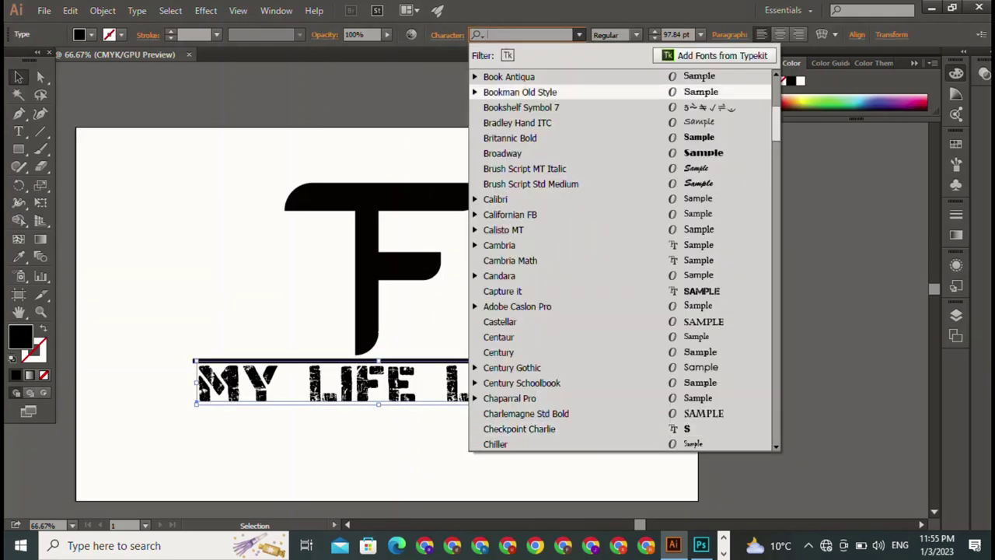
pyautogui.scroll(-2, 591, 183)
pyautogui.scroll(-3, 591, 311)
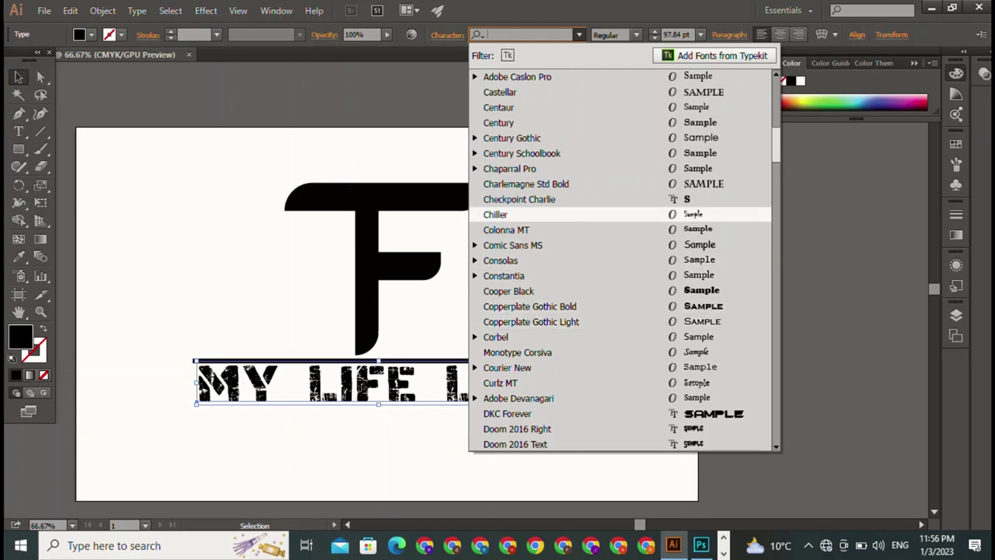
pyautogui.scroll(-5, 620, 336)
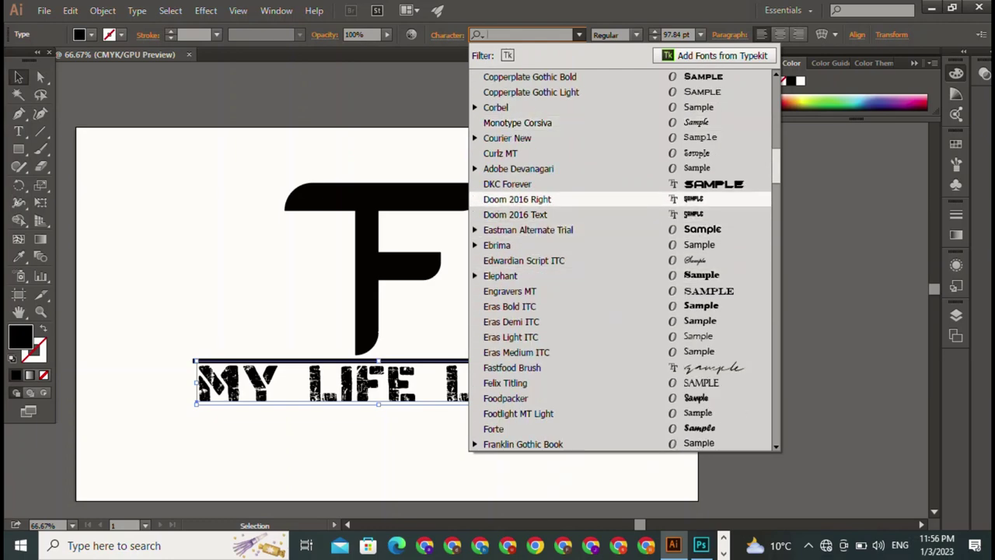
pyautogui.scroll(-1, 583, 398)
pyautogui.scroll(-1, 583, 399)
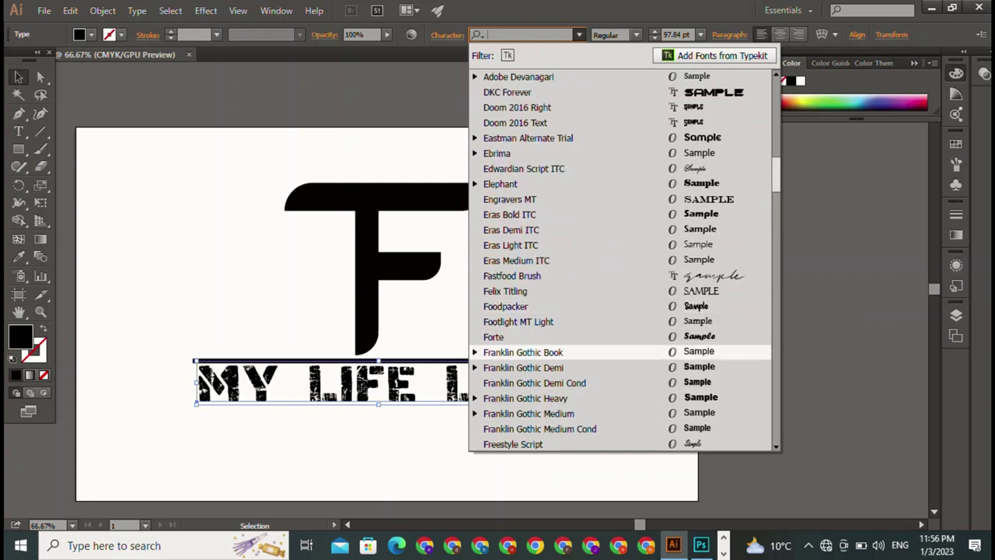
pyautogui.scroll(-4, 544, 352)
pyautogui.scroll(-3, 583, 233)
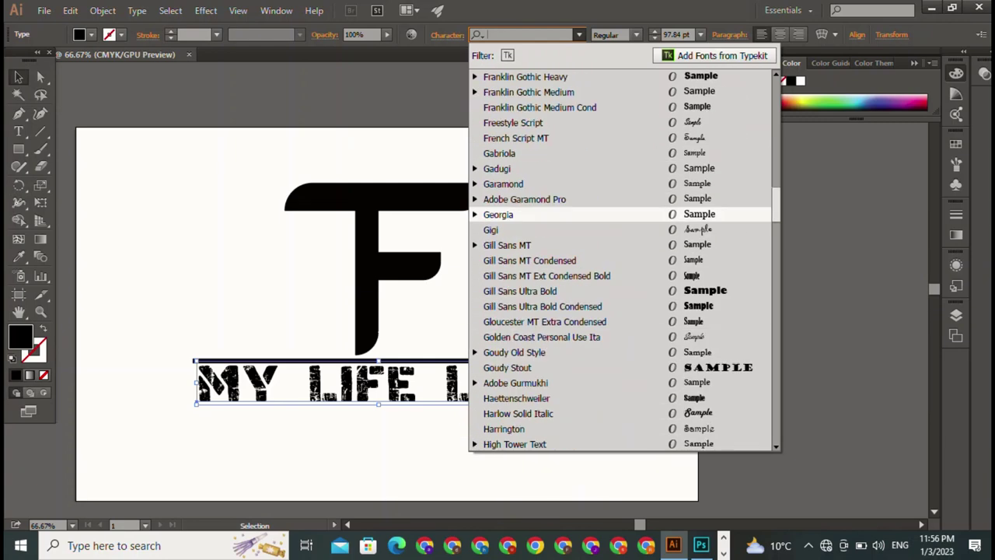
pyautogui.scroll(-2, 583, 311)
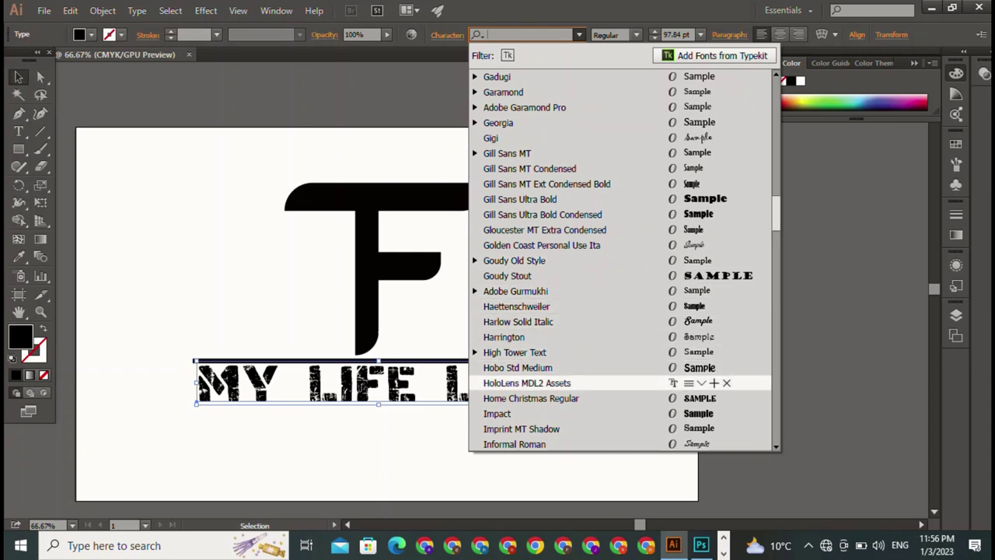
pyautogui.scroll(-3, 544, 226)
pyautogui.scroll(-2, 544, 276)
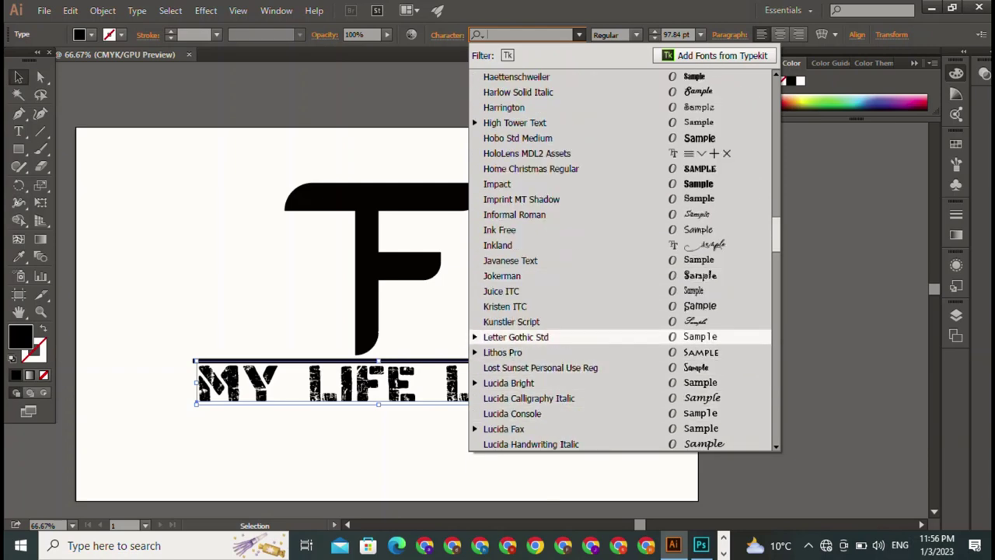
pyautogui.scroll(-2, 544, 337)
pyautogui.scroll(-1, 545, 303)
pyautogui.scroll(-4, 544, 295)
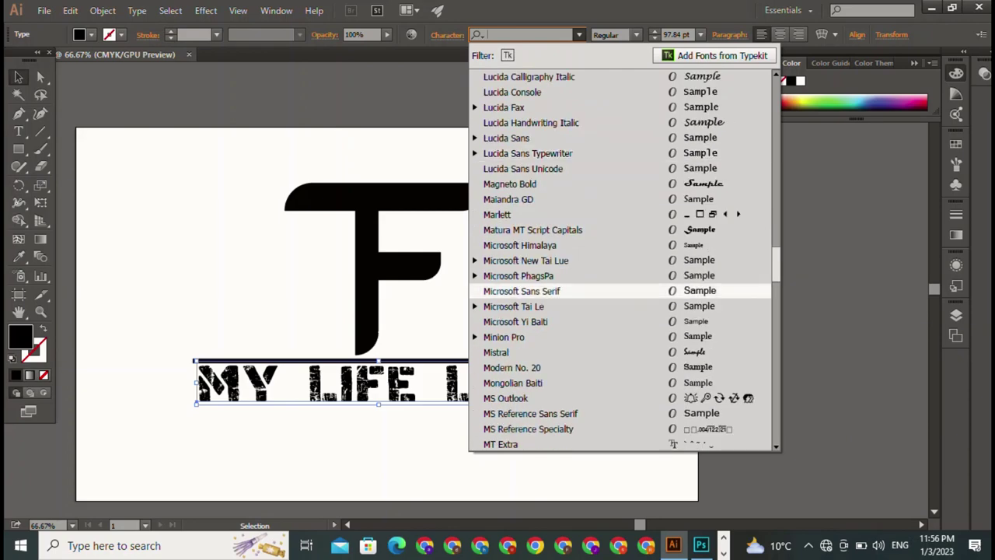
pyautogui.scroll(-3, 545, 383)
pyautogui.scroll(-3, 544, 382)
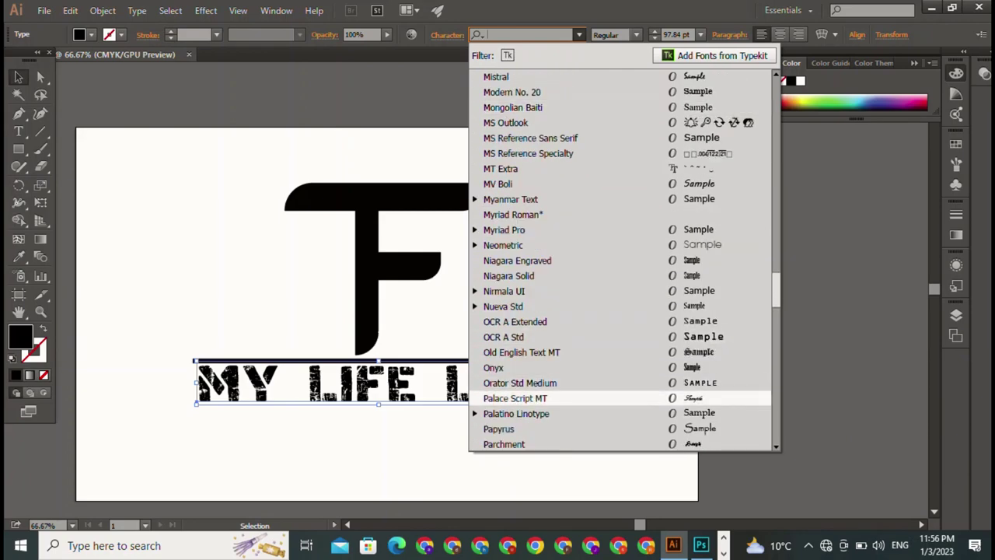
pyautogui.scroll(-1, 544, 389)
pyautogui.scroll(-3, 544, 233)
pyautogui.scroll(-1, 544, 230)
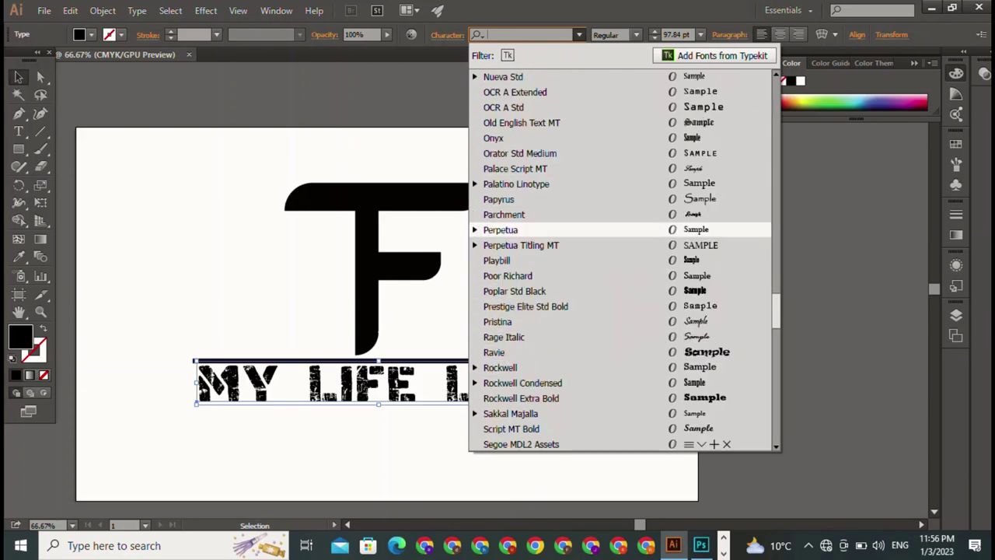
pyautogui.scroll(-2, 545, 233)
pyautogui.scroll(-2, 544, 233)
pyautogui.scroll(-1, 545, 234)
pyautogui.scroll(-3, 544, 234)
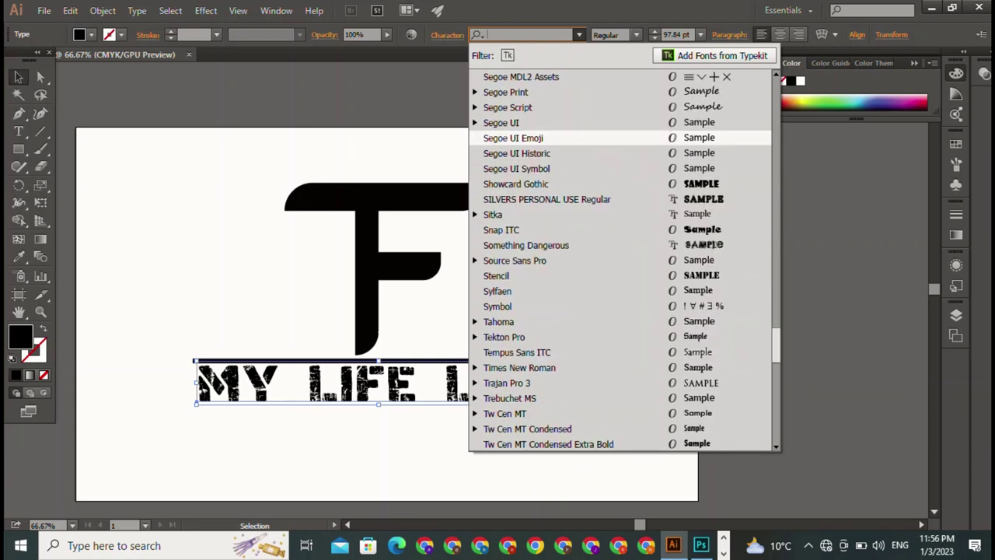
pyautogui.scroll(-3, 544, 138)
pyautogui.scroll(-4, 544, 381)
pyautogui.scroll(-3, 545, 381)
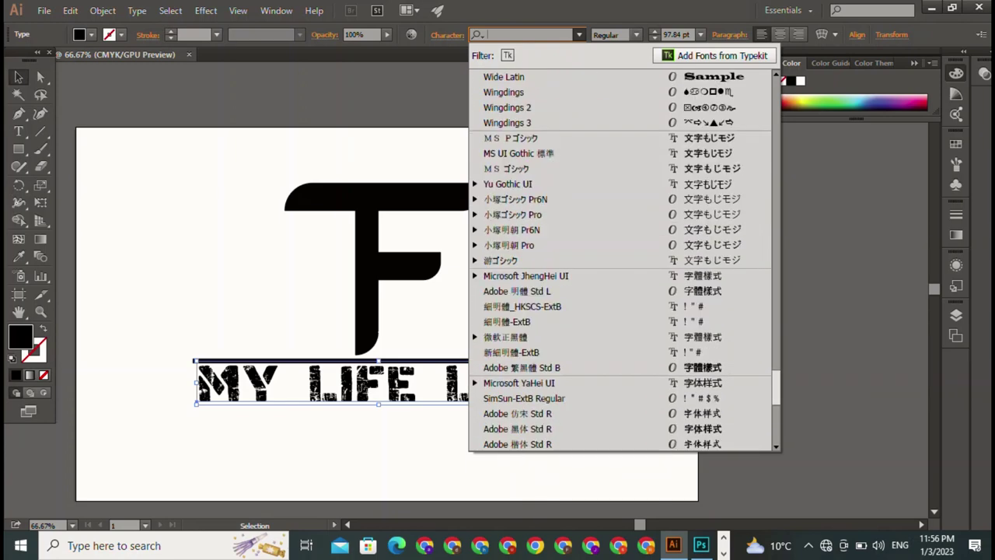
pyautogui.scroll(15, 544, 260)
pyautogui.scroll(8, 544, 260)
pyautogui.scroll(5, 545, 260)
pyautogui.scroll(9, 544, 261)
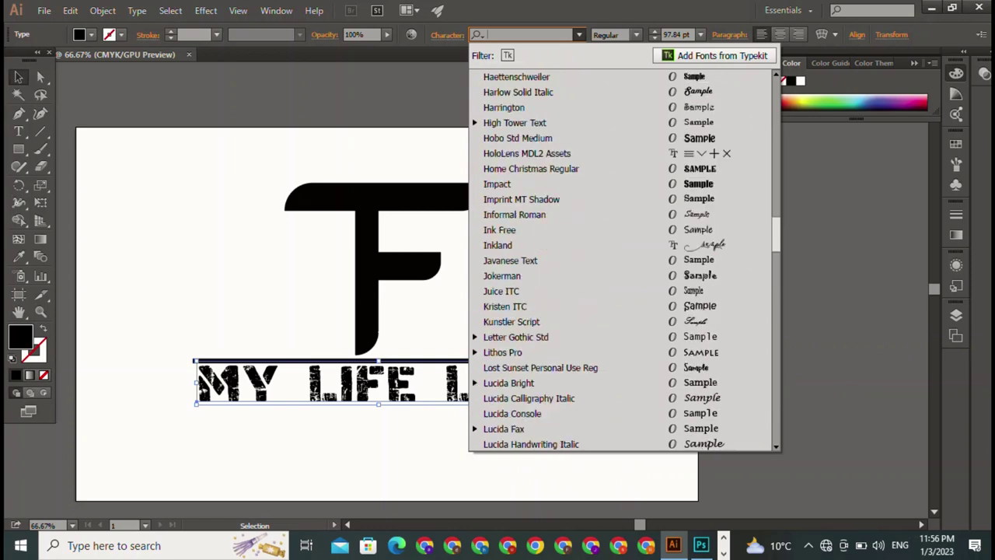
pyautogui.scroll(4, 544, 260)
pyautogui.scroll(8, 544, 261)
pyautogui.scroll(10, 544, 261)
pyautogui.scroll(7, 545, 260)
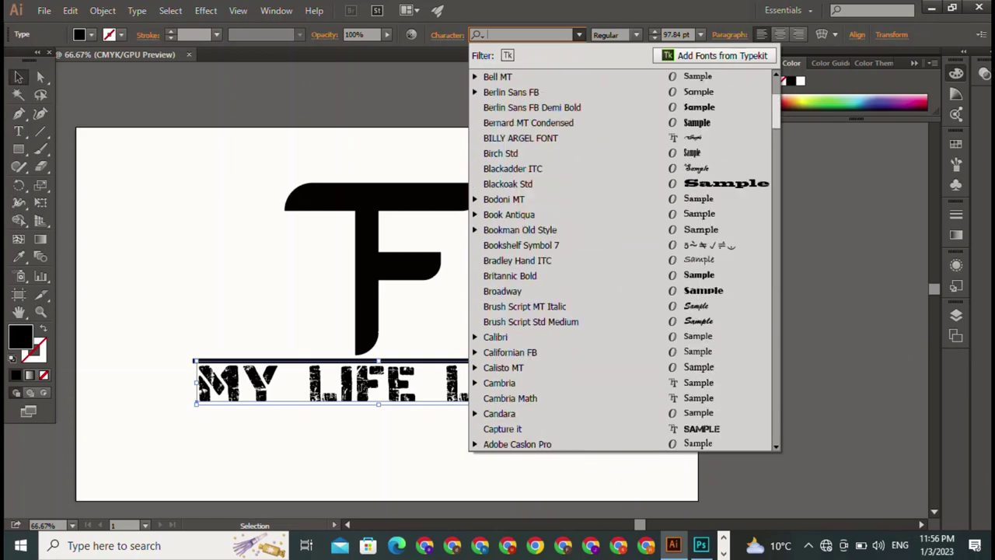
pyautogui.scroll(9, 545, 260)
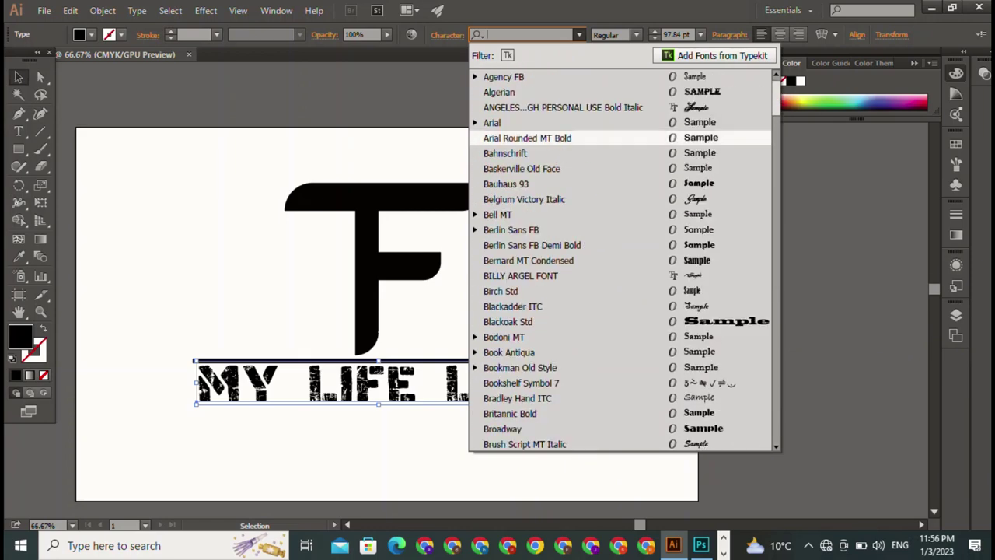
pyautogui.scroll(-3, 544, 199)
pyautogui.scroll(3, 544, 261)
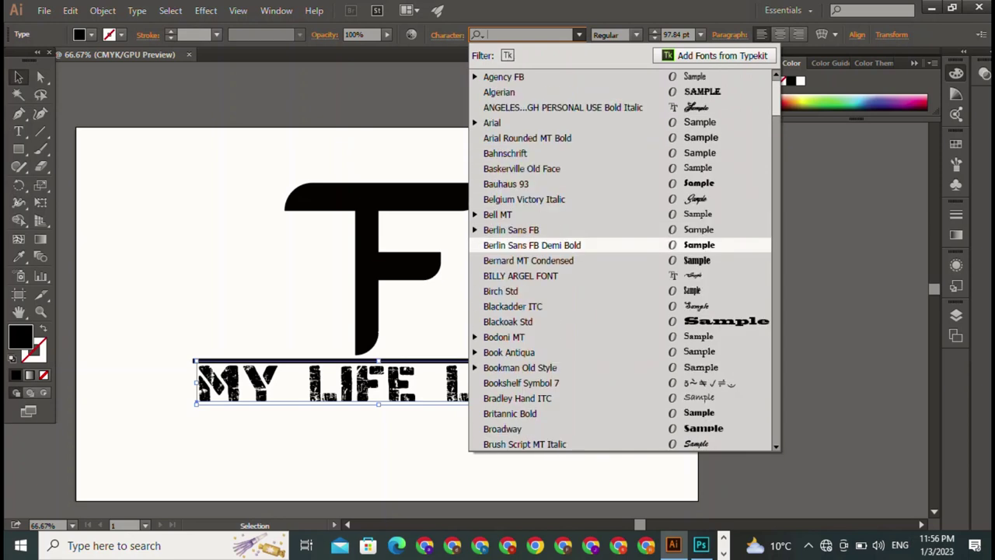
# Set MY LIFE LINE in Algerian and stretch it to the bar's full width, then reselect it.
pyautogui.click(513, 92)
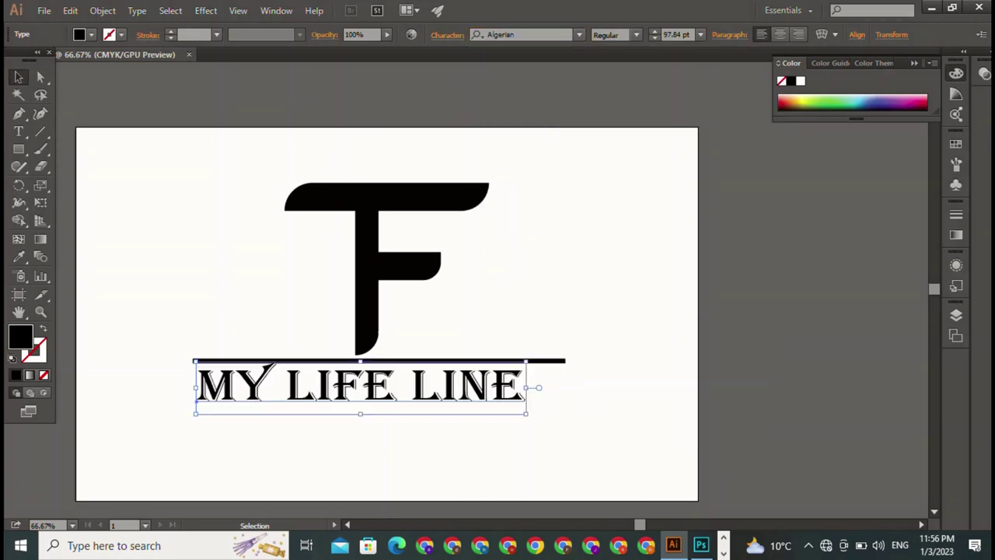
pyautogui.moveTo(527, 388); pyautogui.dragTo(568, 387)
pyautogui.click(621, 443)
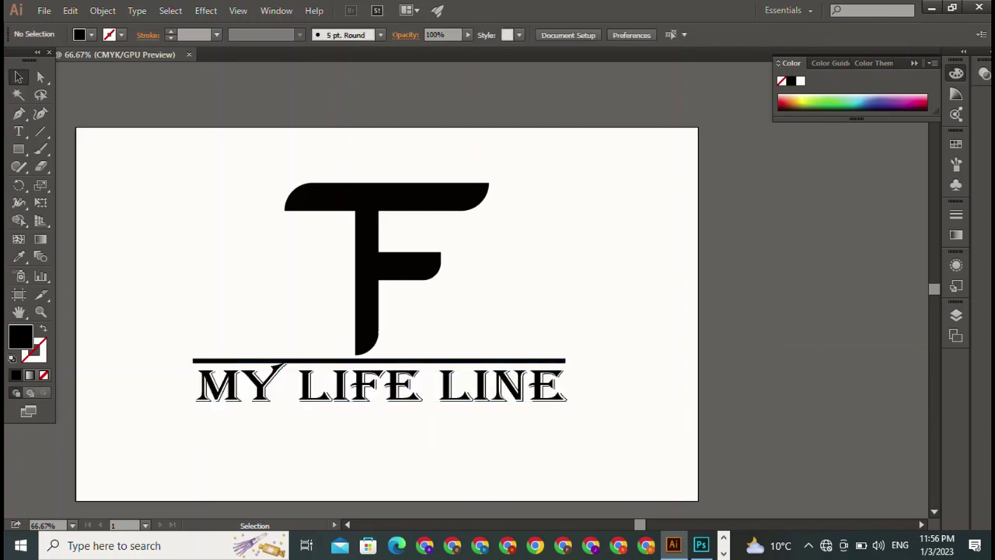
pyautogui.click(381, 385)
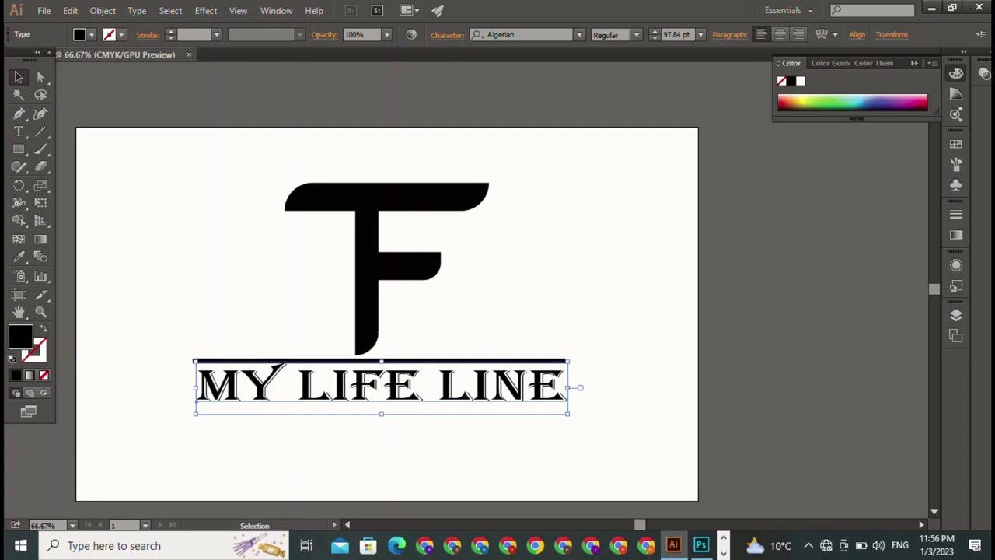
# Give the MY LIFE LINE text a light green fill in the Color Picker.
pyautogui.doubleClick(20, 336)
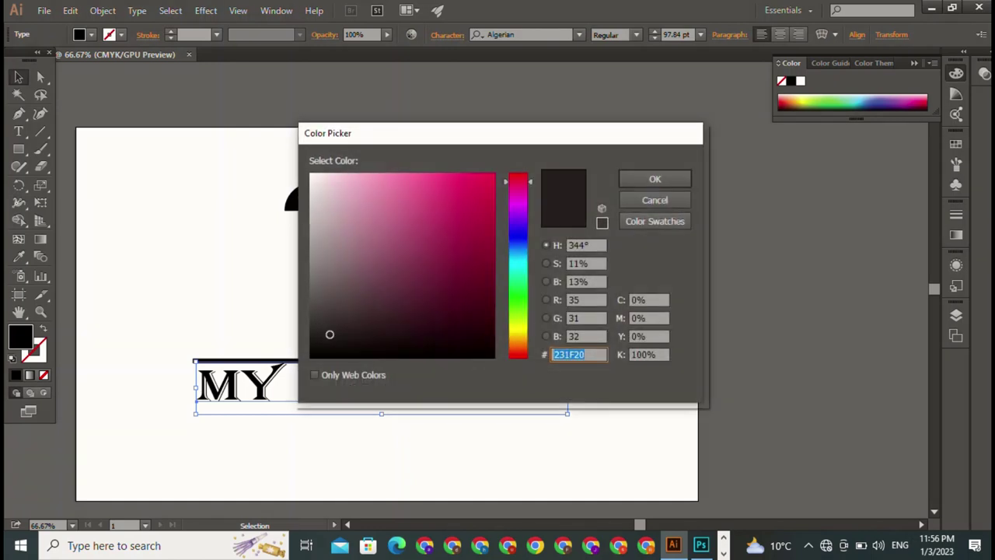
pyautogui.moveTo(517, 320); pyautogui.dragTo(518, 282)
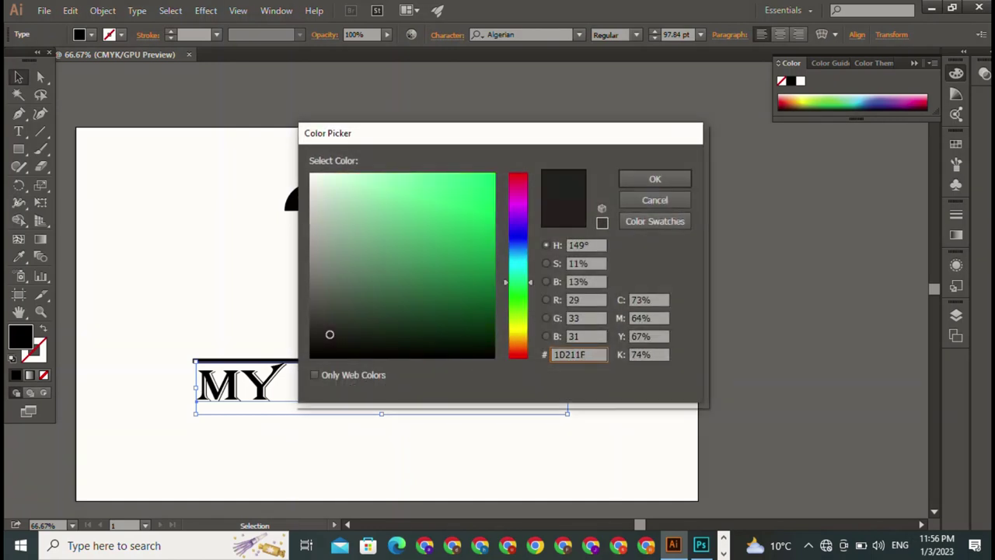
pyautogui.click(392, 201)
pyautogui.click(655, 179)
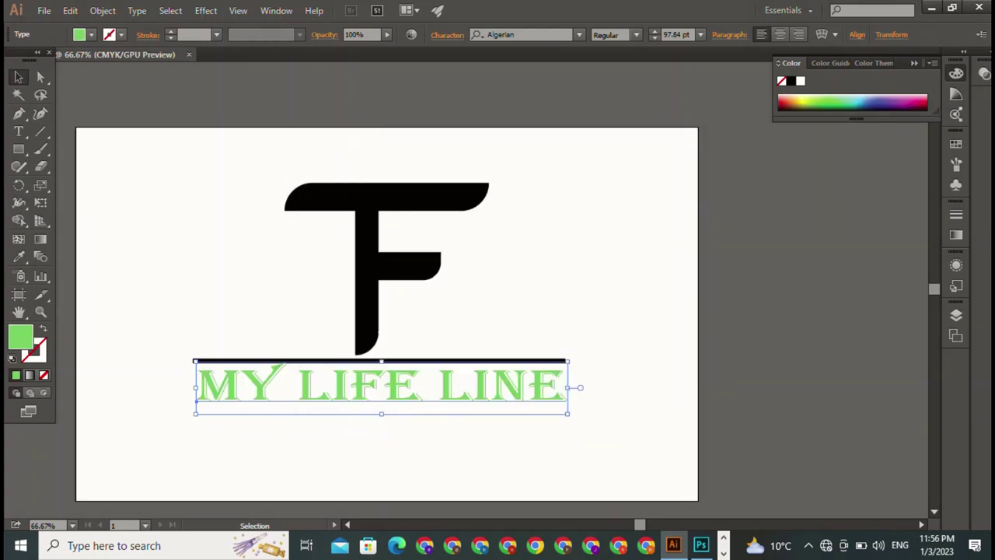
# Darken the text's fill to a deeper green and deselect it.
pyautogui.doubleClick(20, 336)
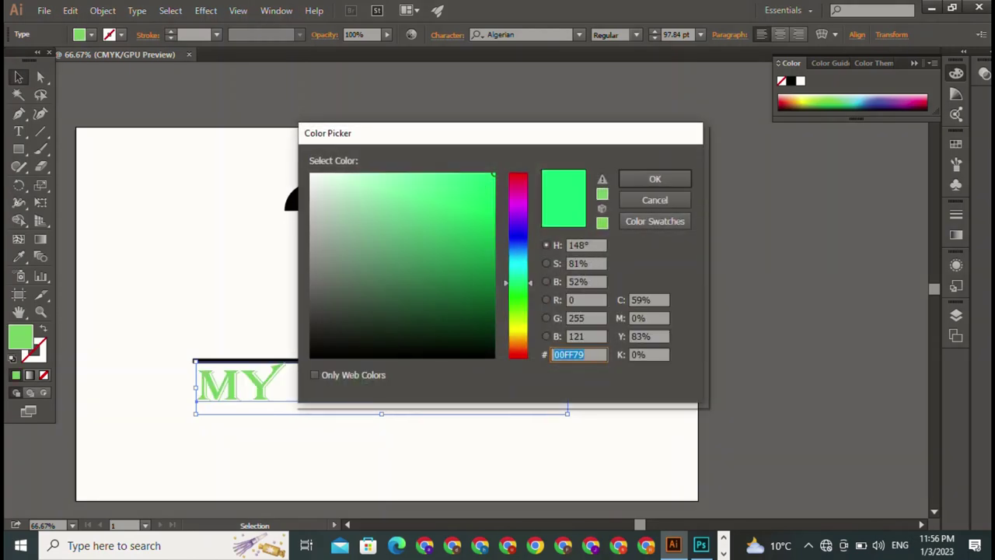
pyautogui.moveTo(482, 296); pyautogui.dragTo(483, 300)
pyautogui.click(654, 179)
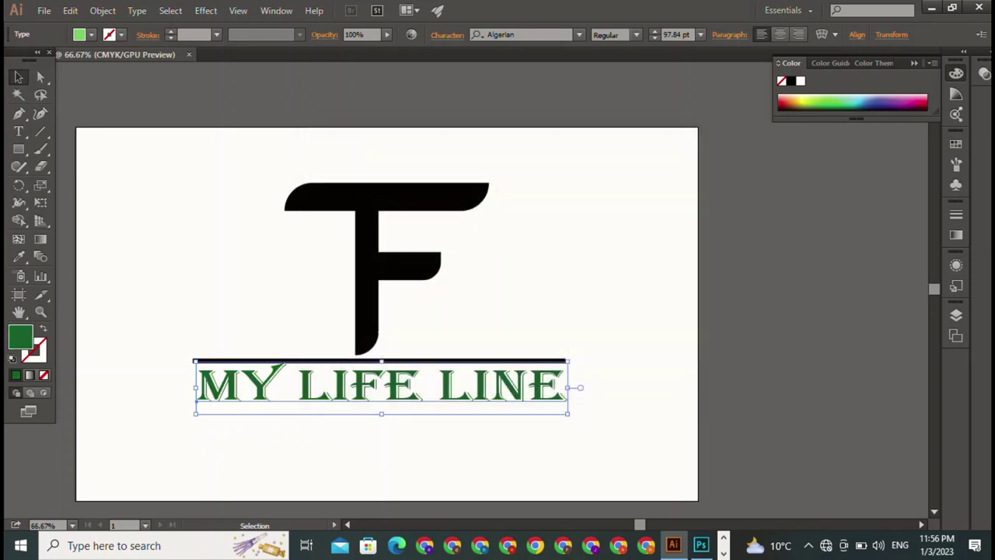
pyautogui.hotkey('ctrl', 'shift', 'a')
# Copy the text's dark green onto the F monogram with the Eyedropper.
pyautogui.click(366, 295)
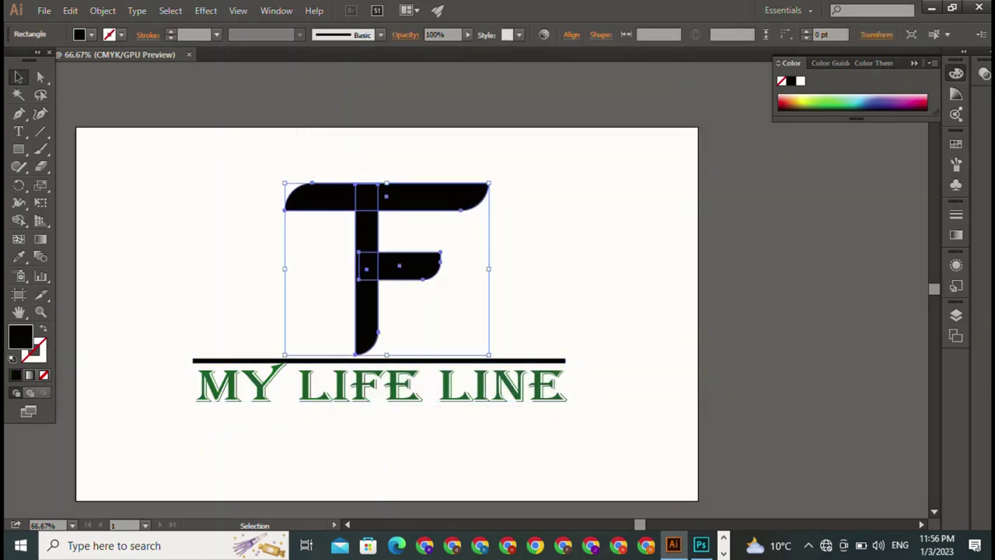
pyautogui.press('i')
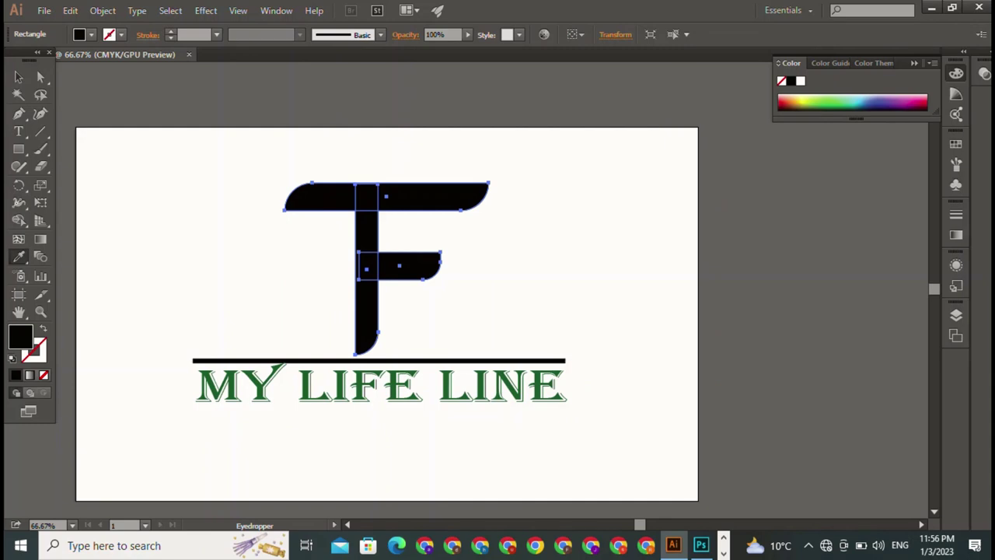
pyautogui.click(304, 386)
pyautogui.press('v')
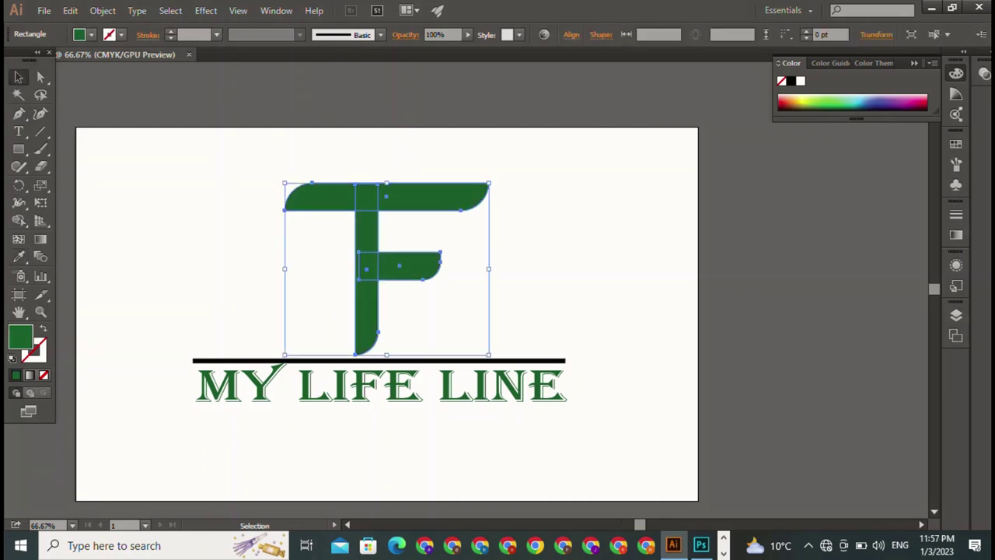
pyautogui.hotkey('ctrl', 'shift', 'a')
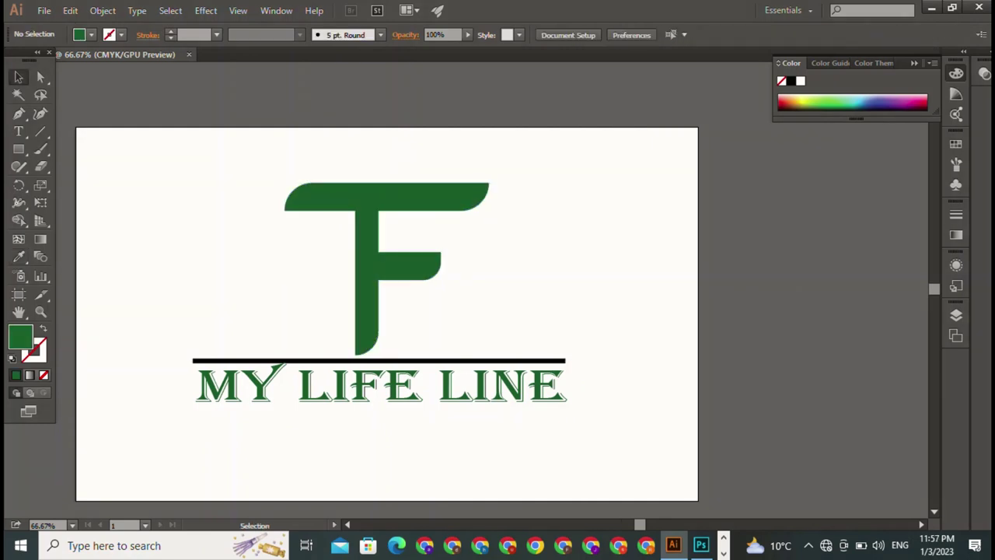
# Adjust the F monogram's fill to a slightly different green in the Color Picker.
pyautogui.click(367, 296)
pyautogui.doubleClick(20, 336)
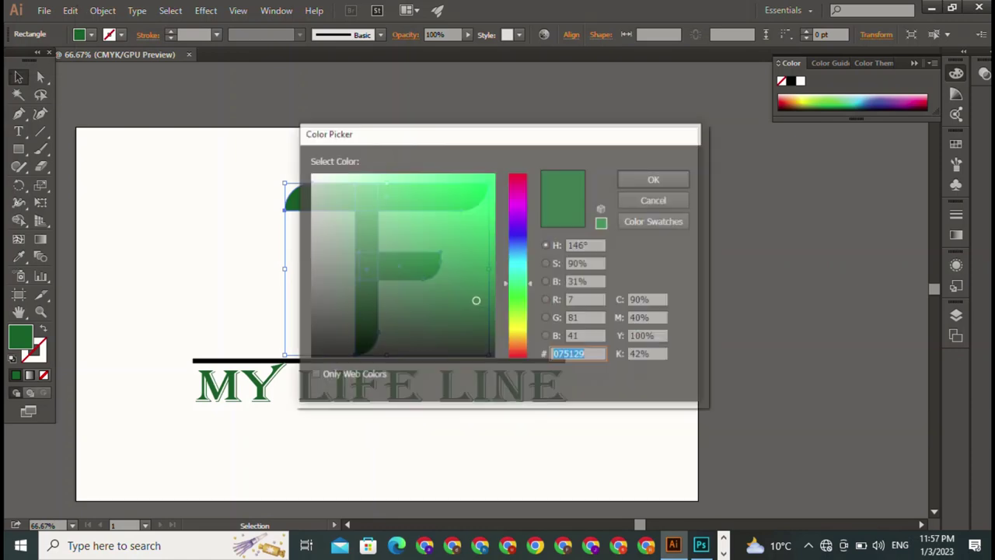
pyautogui.click(458, 234)
pyautogui.click(650, 180)
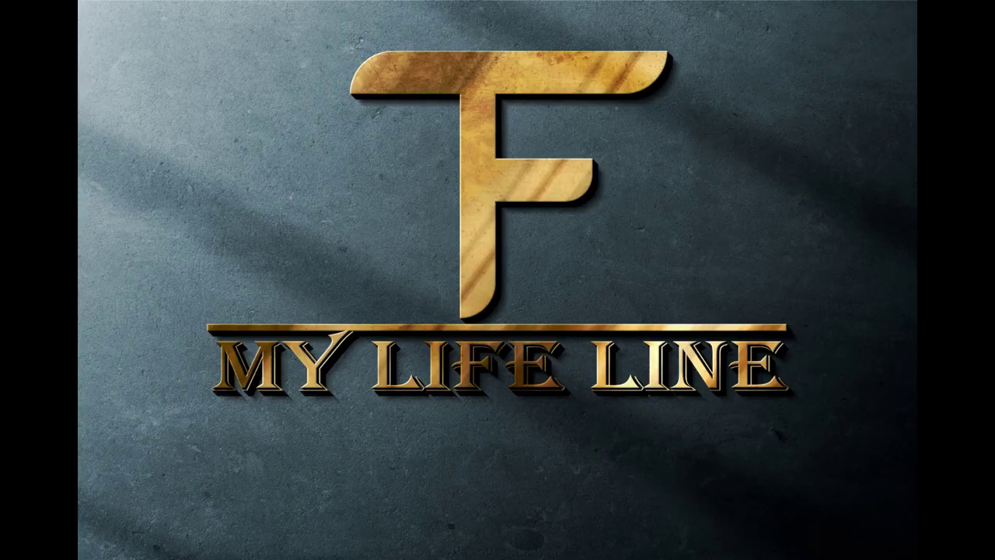